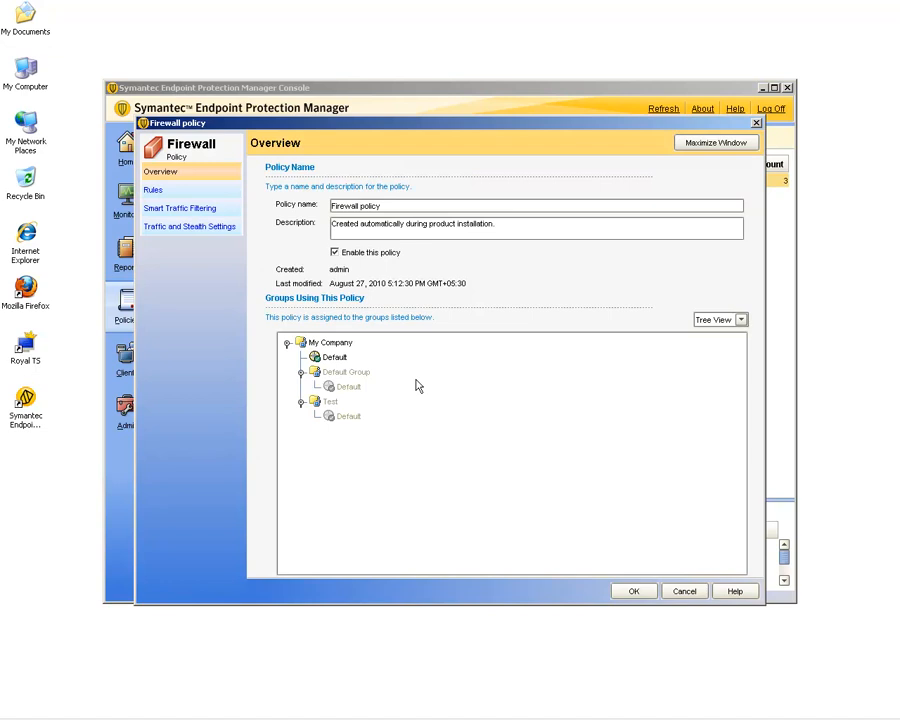
Add a blank firewall rule to the policy's rules and name it Allow Symantec.
click(160, 191)
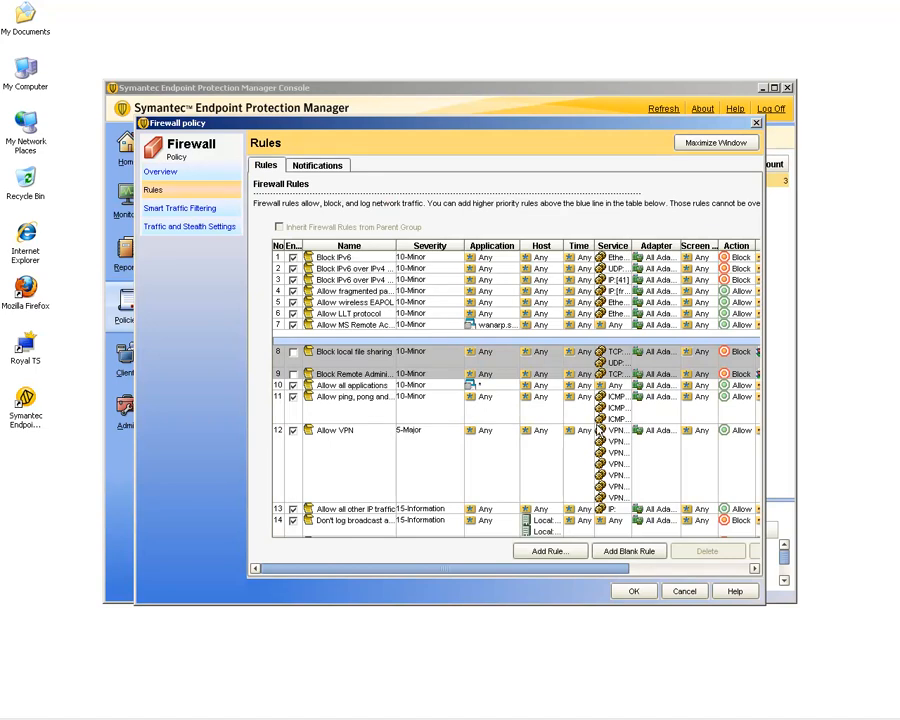
click(630, 553)
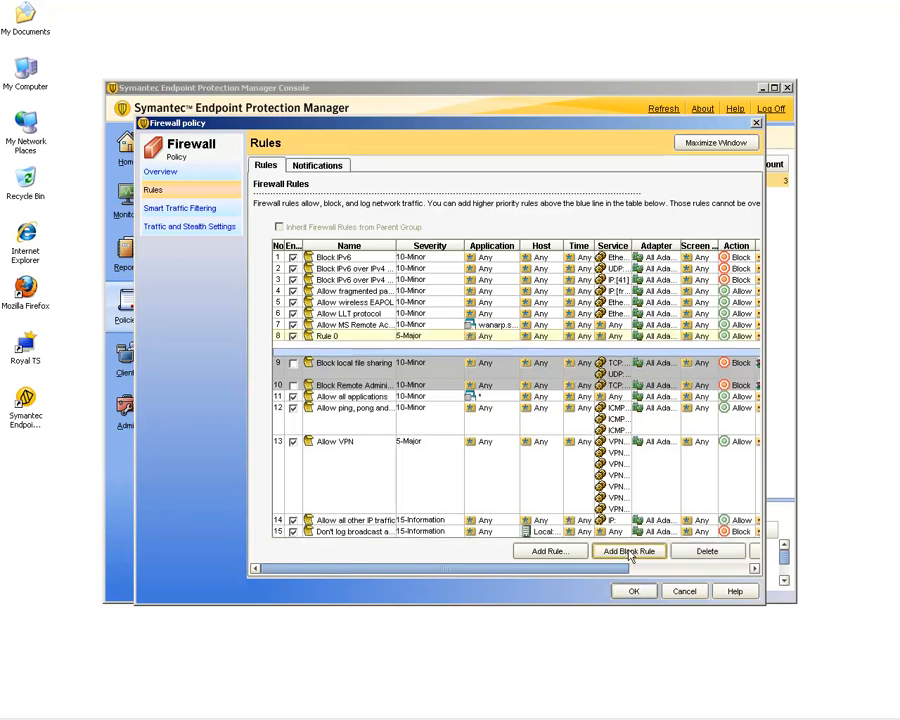
click(348, 338)
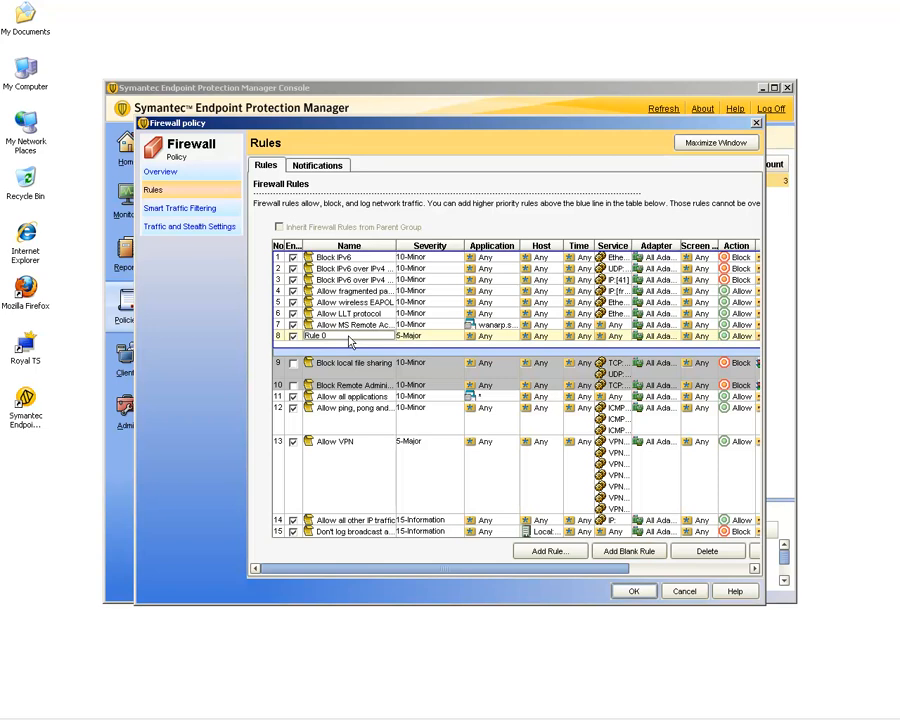
key(BackSpace)
key(BackSpace)
key(BackSpace)
key(BackSpace)
key(BackSpace)
key(BackSpace)
text(Aloo)
key(BackSpace)
key(BackSpace)
text(lowl)
text(Symantec)
Set the Allow Symantec rule's application to iexplore.exe.
click(488, 338)
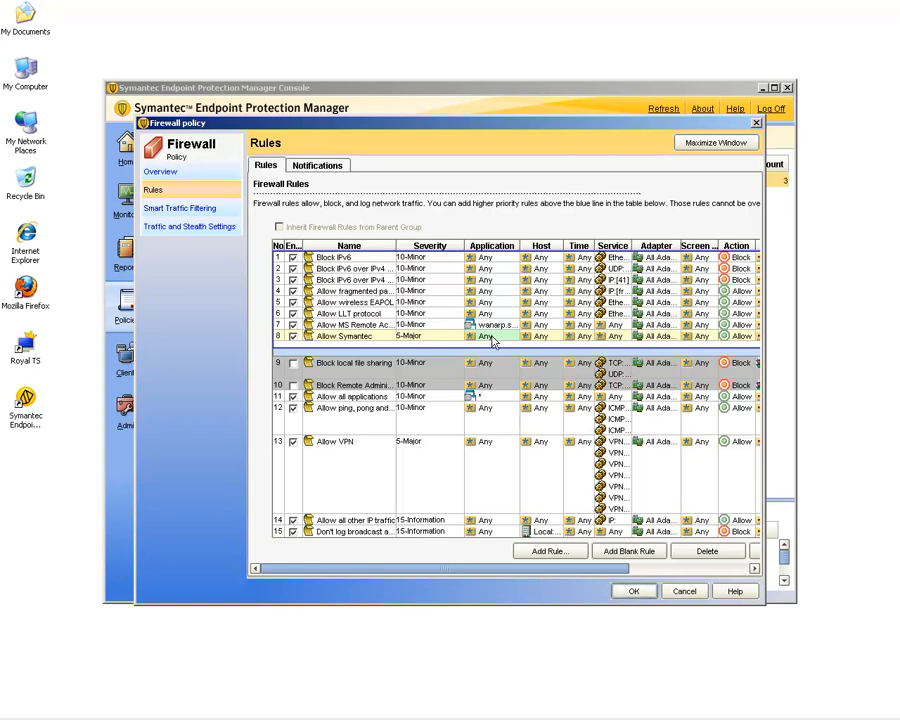
double_click(491, 338)
click(360, 426)
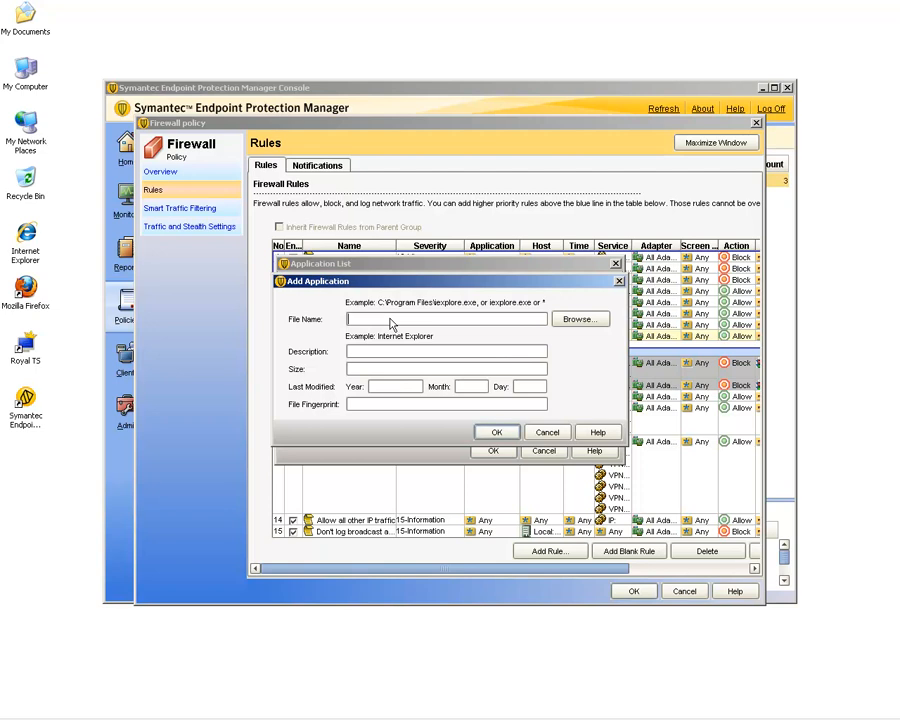
text(iexplore.exe)
click(494, 431)
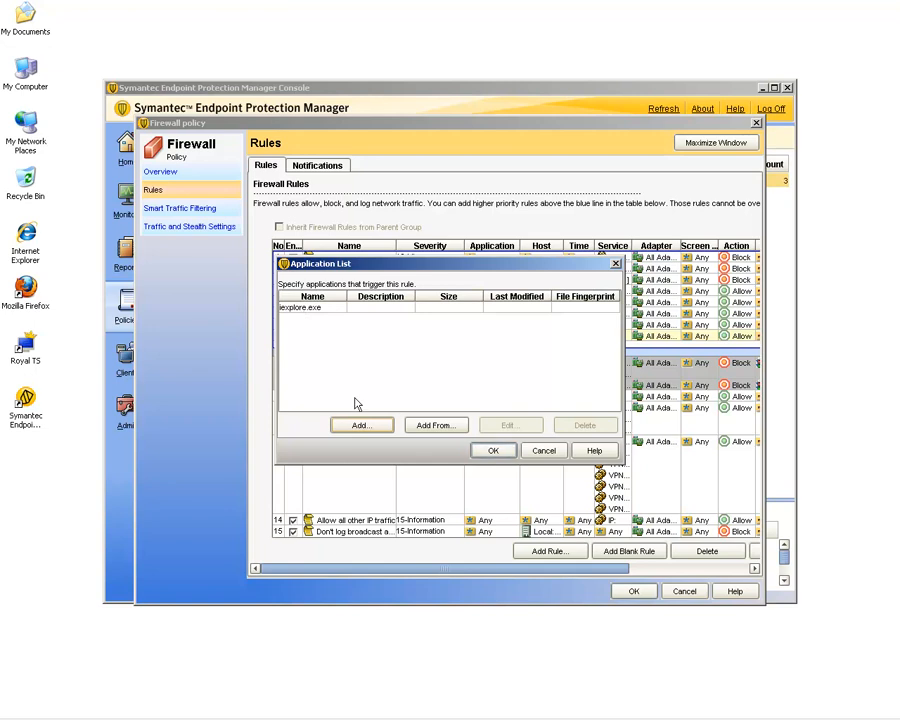
click(493, 452)
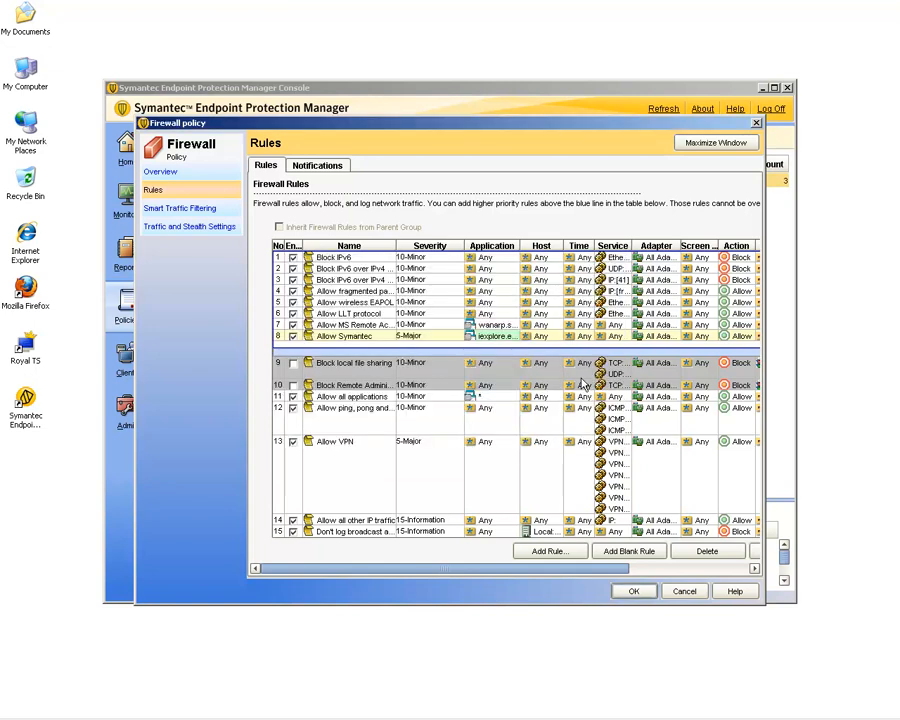
Switch the rule's host list to Source/Destination and add a source host by IP address.
double_click(548, 336)
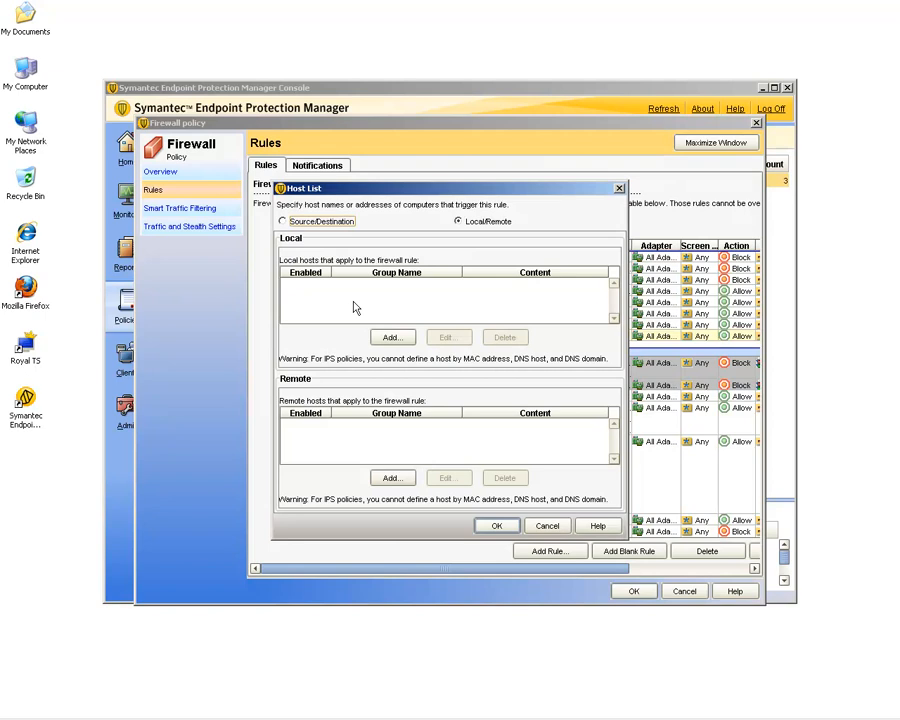
click(283, 222)
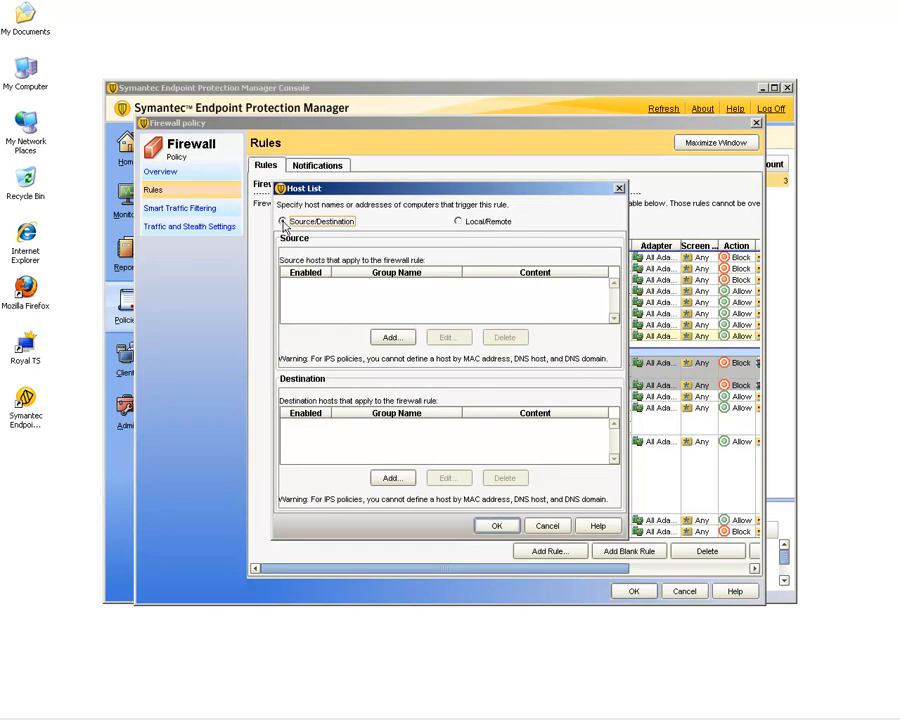
click(391, 338)
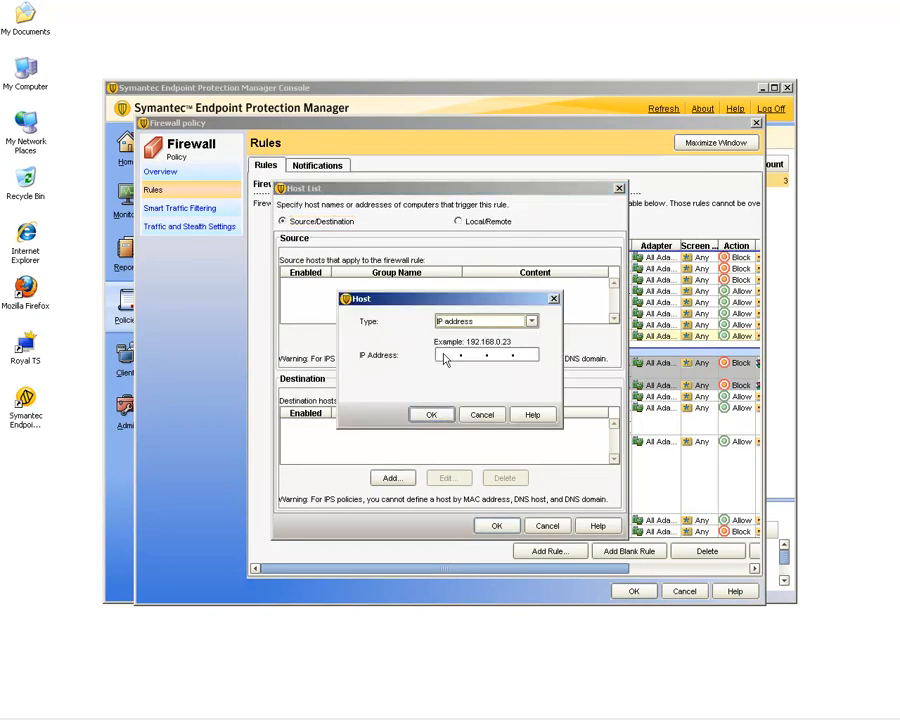
click(531, 322)
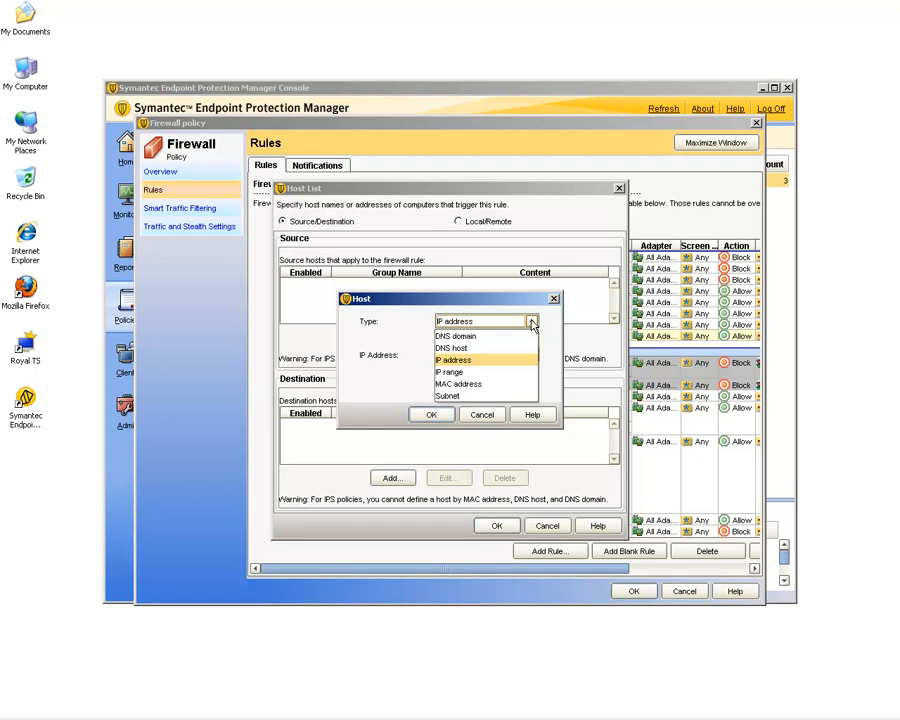
click(459, 364)
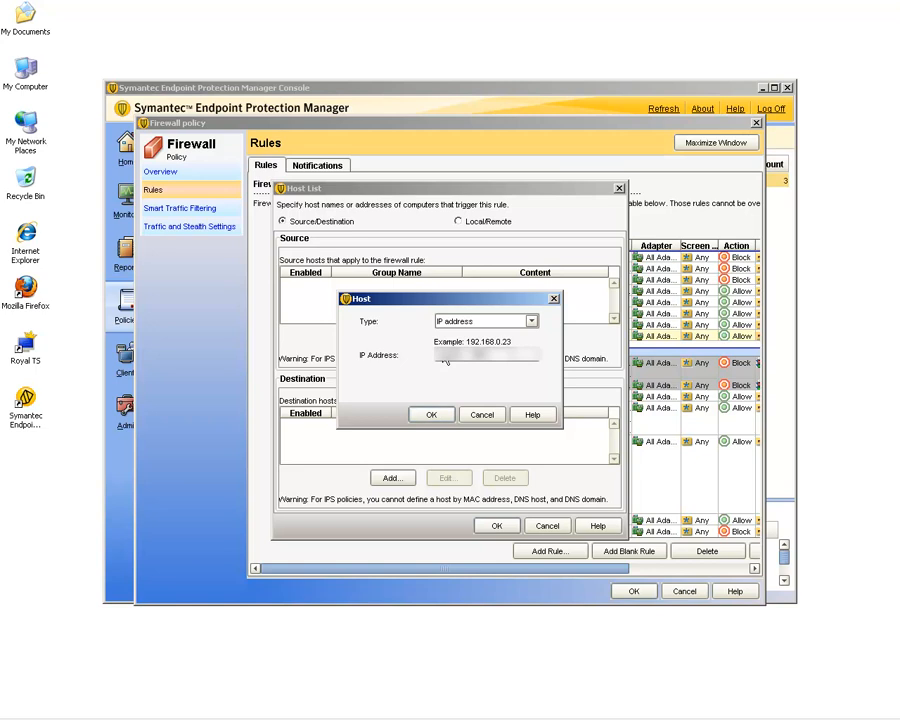
text(0.23)
click(430, 416)
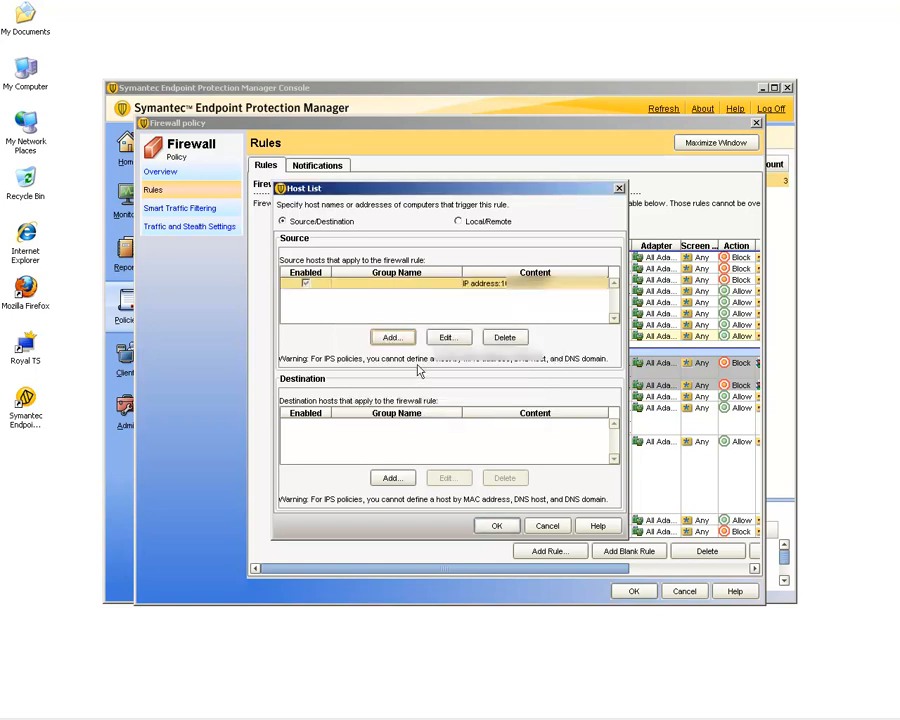
Add a destination host of type DNS domain *.symantec.com and confirm the host list.
click(390, 479)
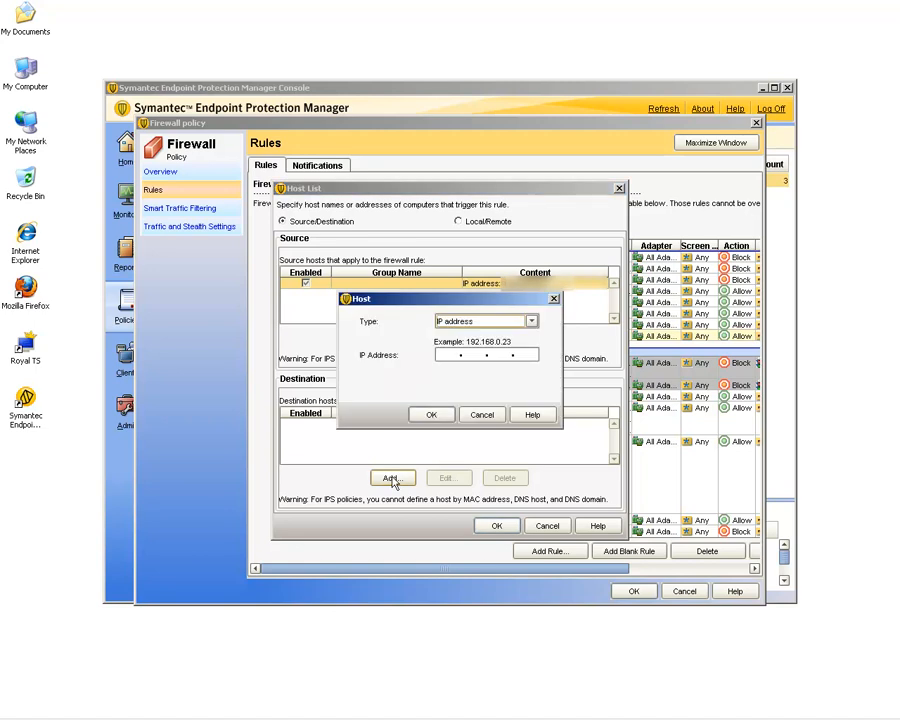
click(531, 322)
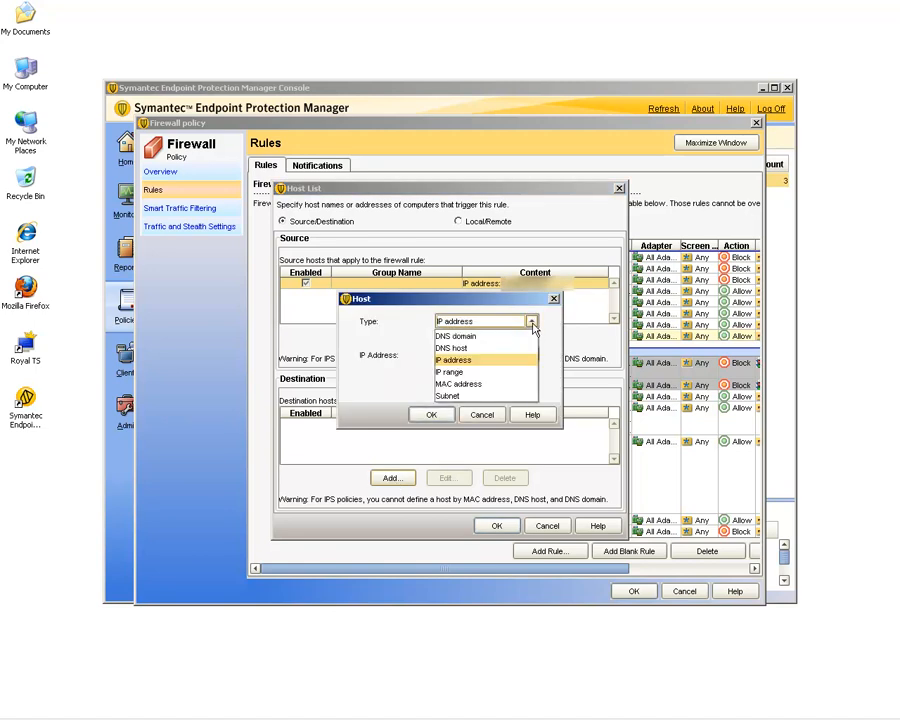
click(479, 338)
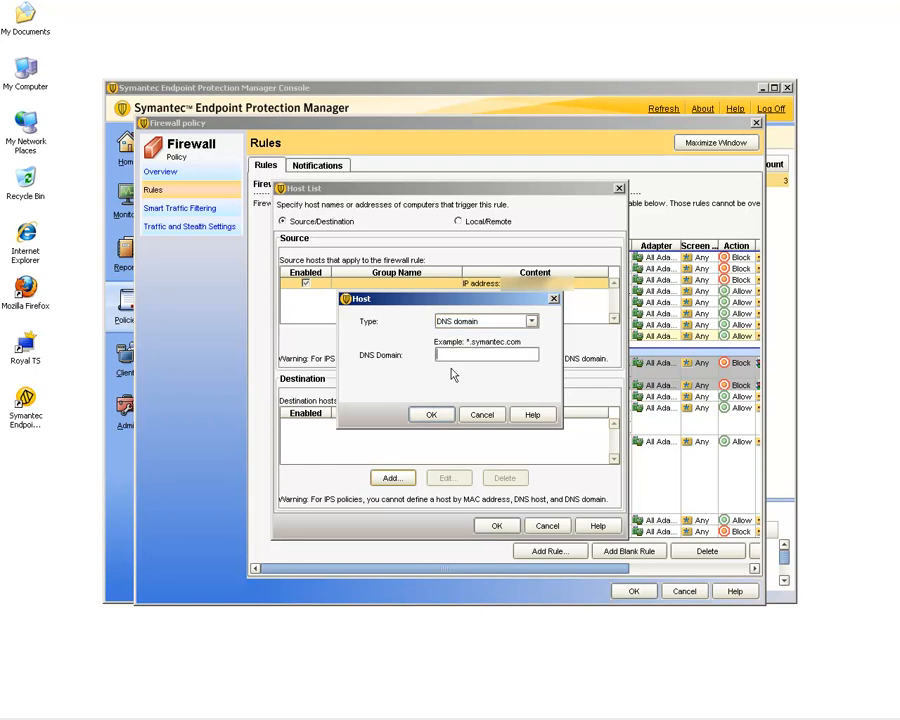
text(*.symantec.com)
click(434, 416)
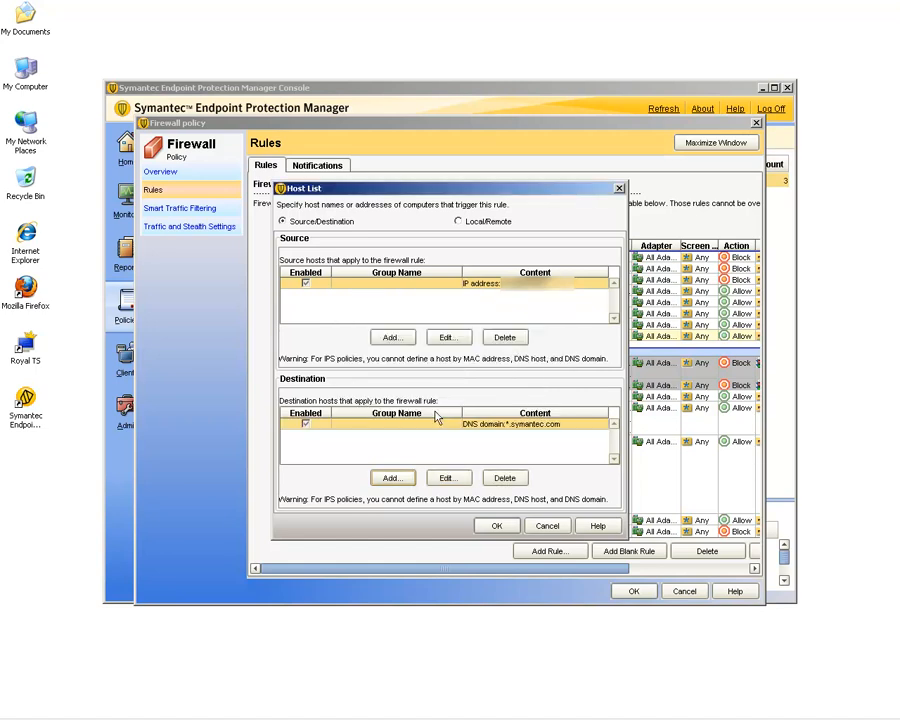
click(497, 529)
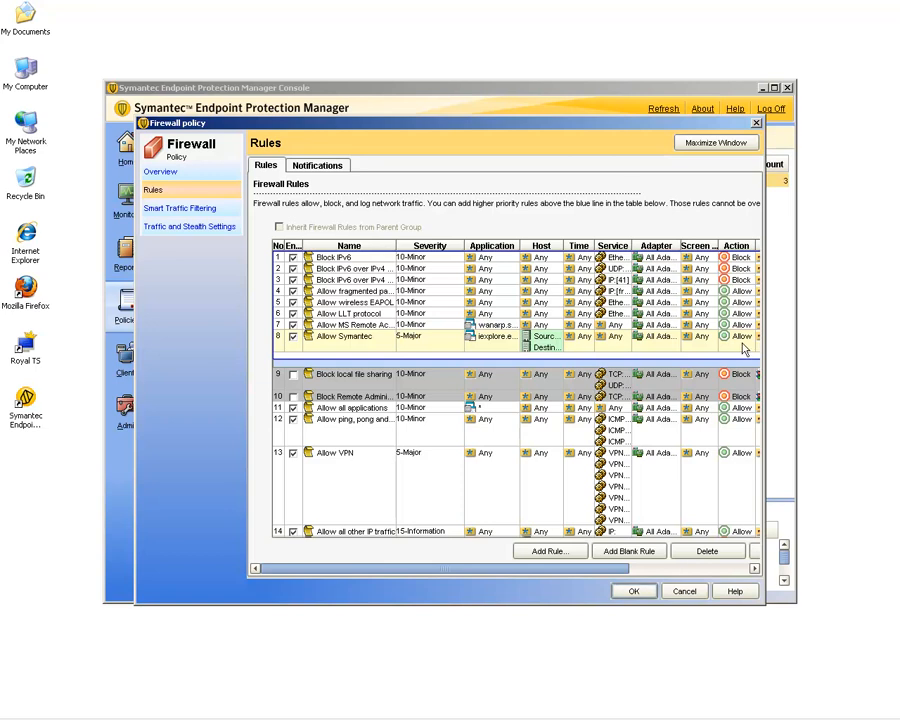
Add another blank firewall rule and name it Block Websites.
click(630, 553)
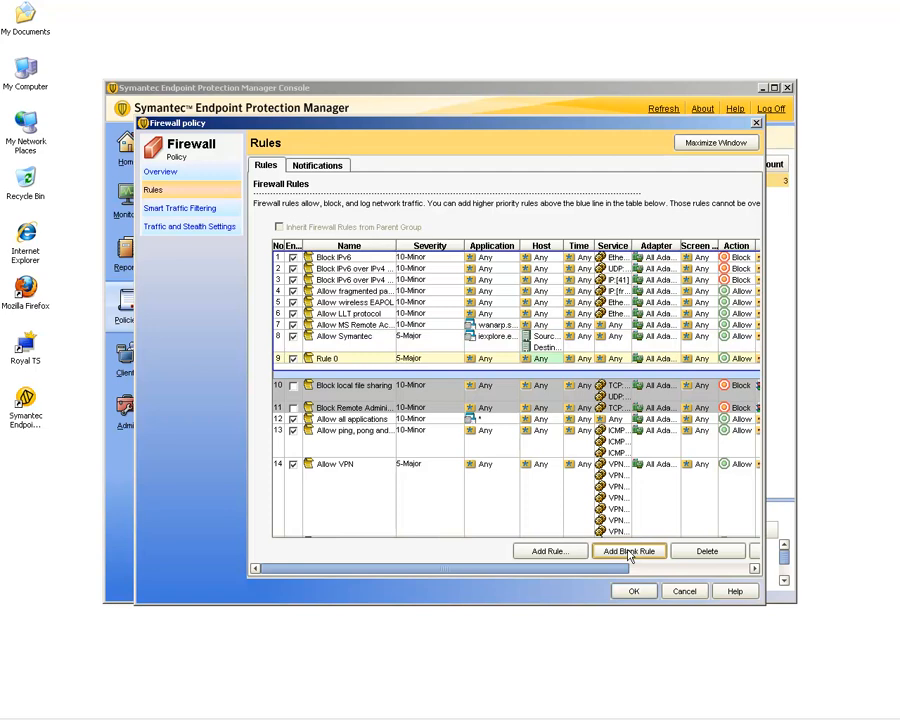
click(368, 362)
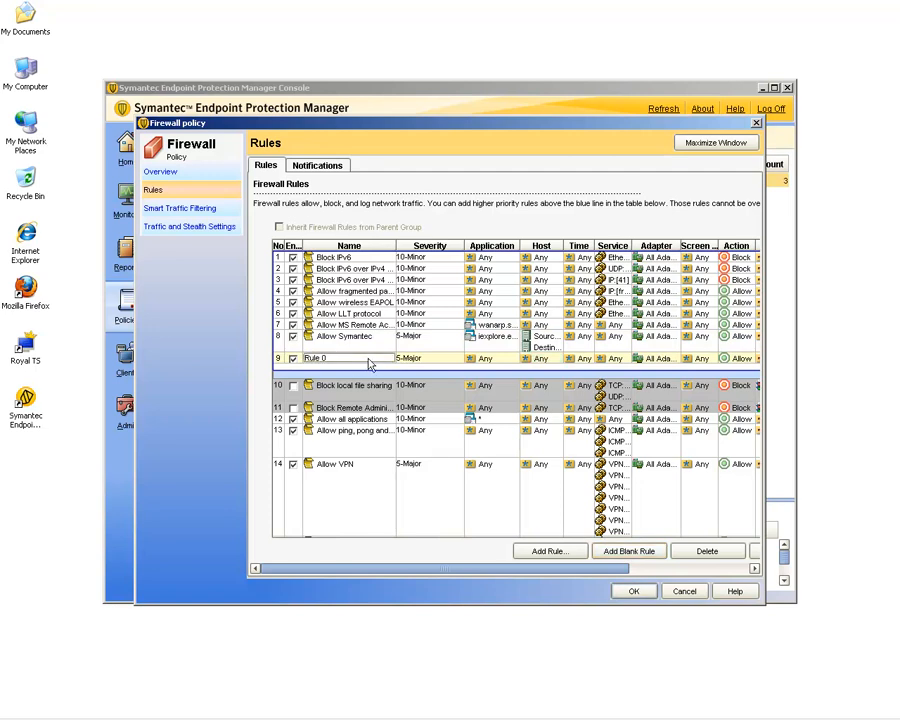
text(Ru)
text(lock)
text( Websites)
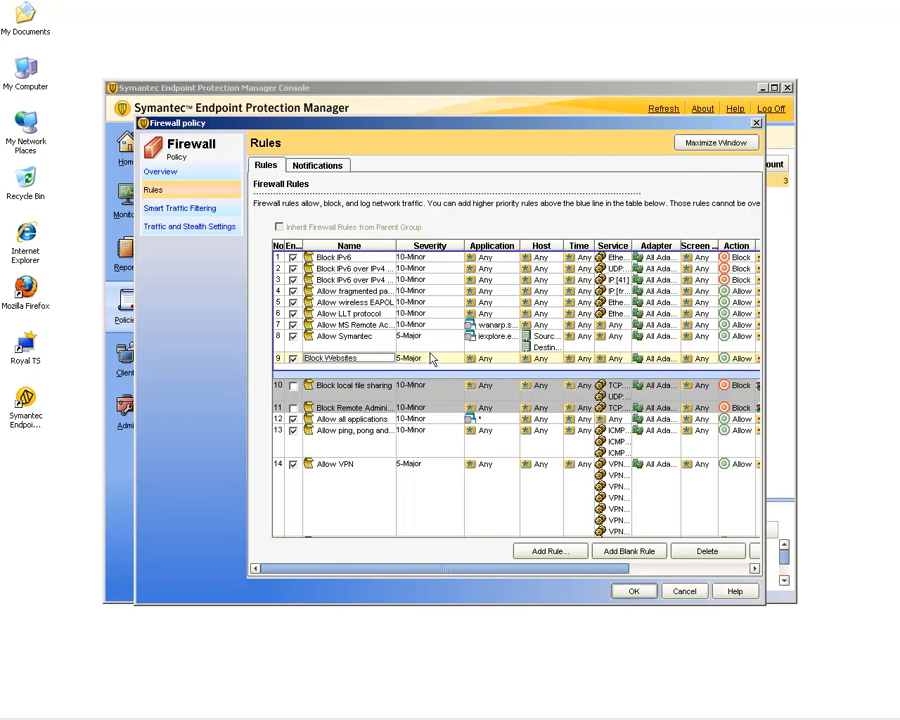
Set the Block Websites rule's application to iexplore.exe.
click(495, 361)
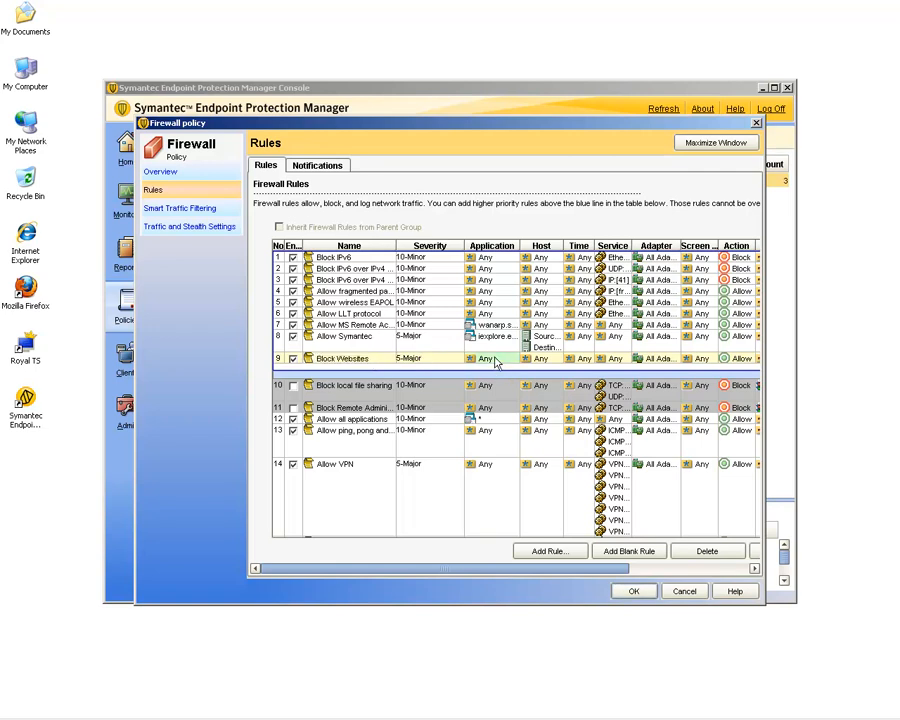
double_click(494, 361)
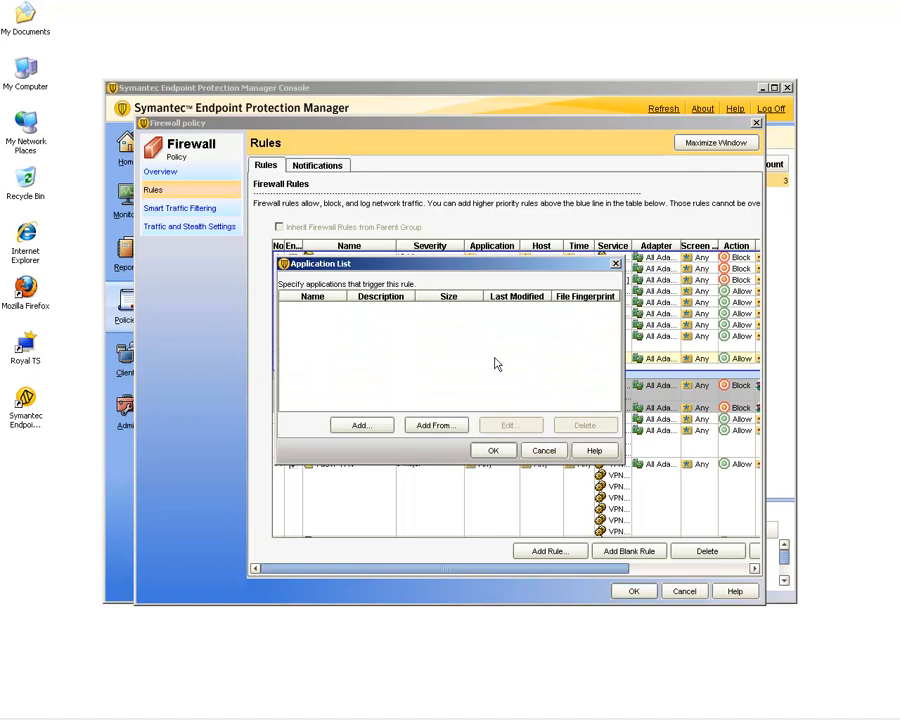
click(362, 425)
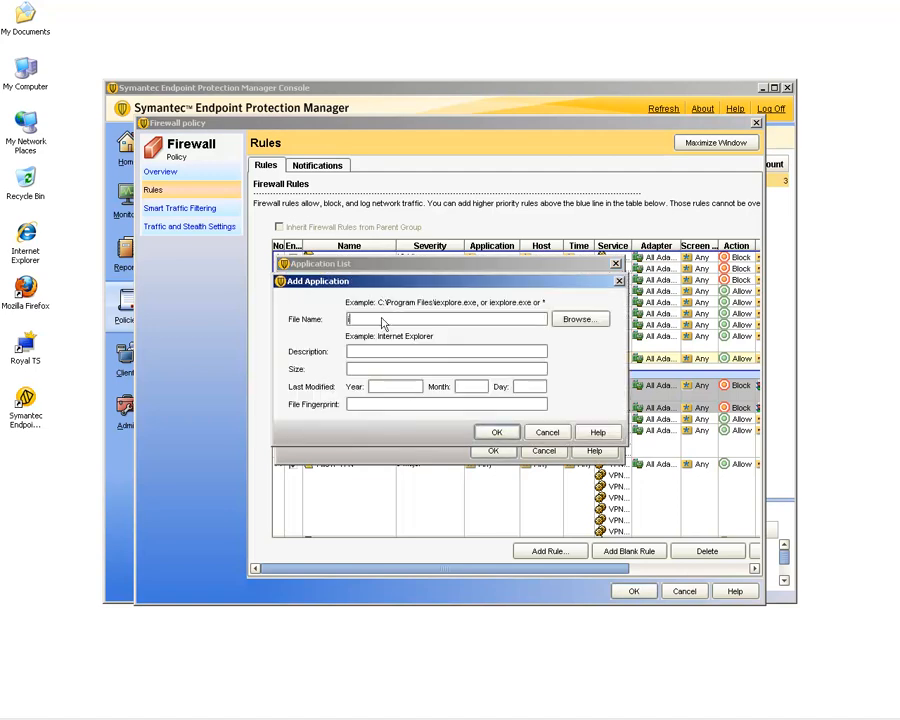
text(iexplore.exe)
click(494, 431)
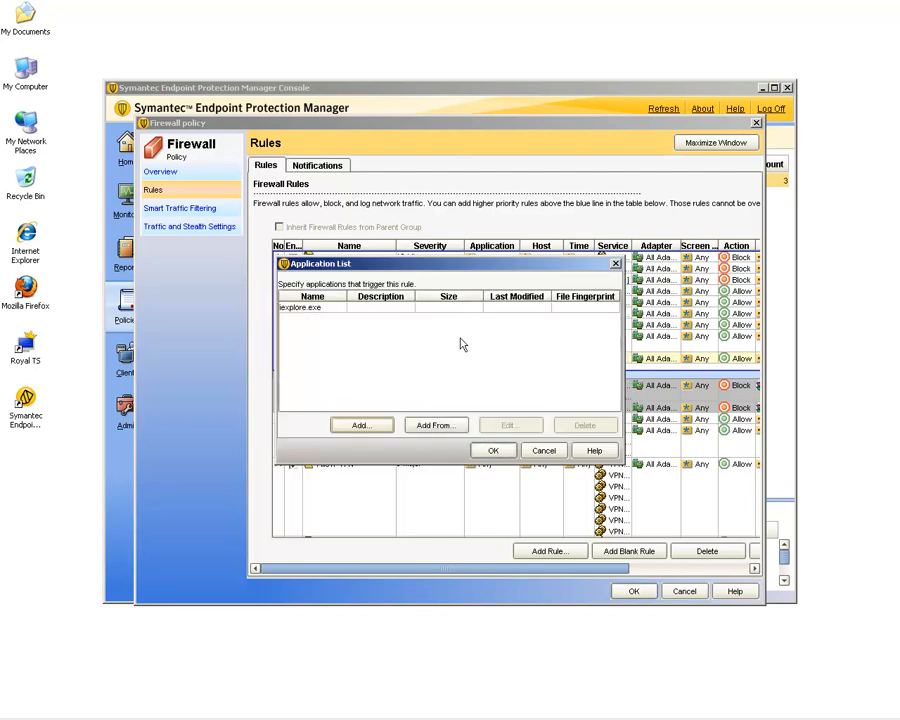
click(493, 451)
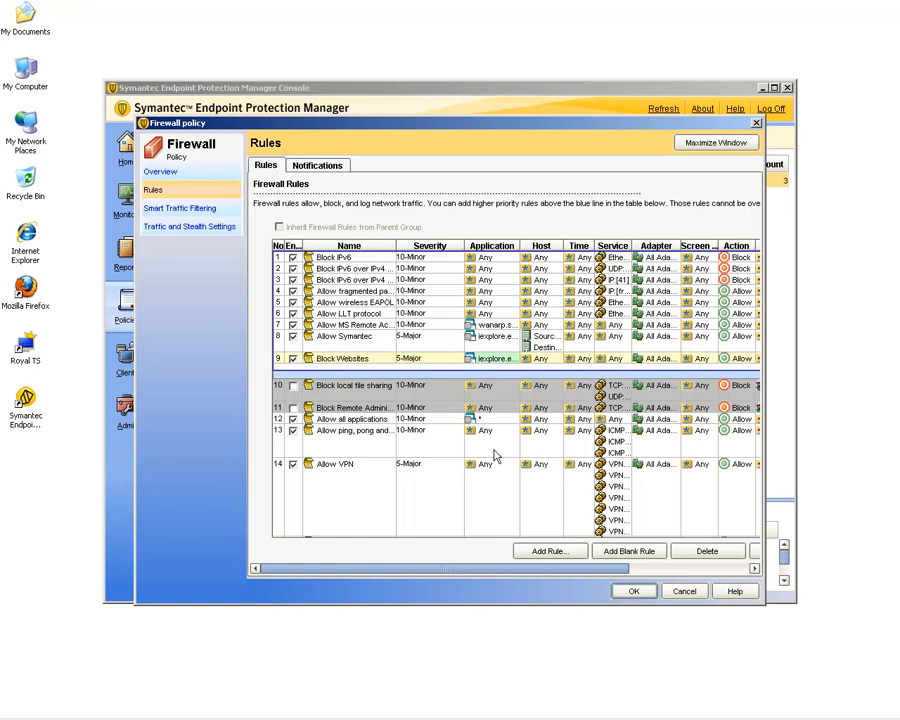
Switch the Block Websites host list to Source/Destination and add a source host by IP address.
double_click(545, 359)
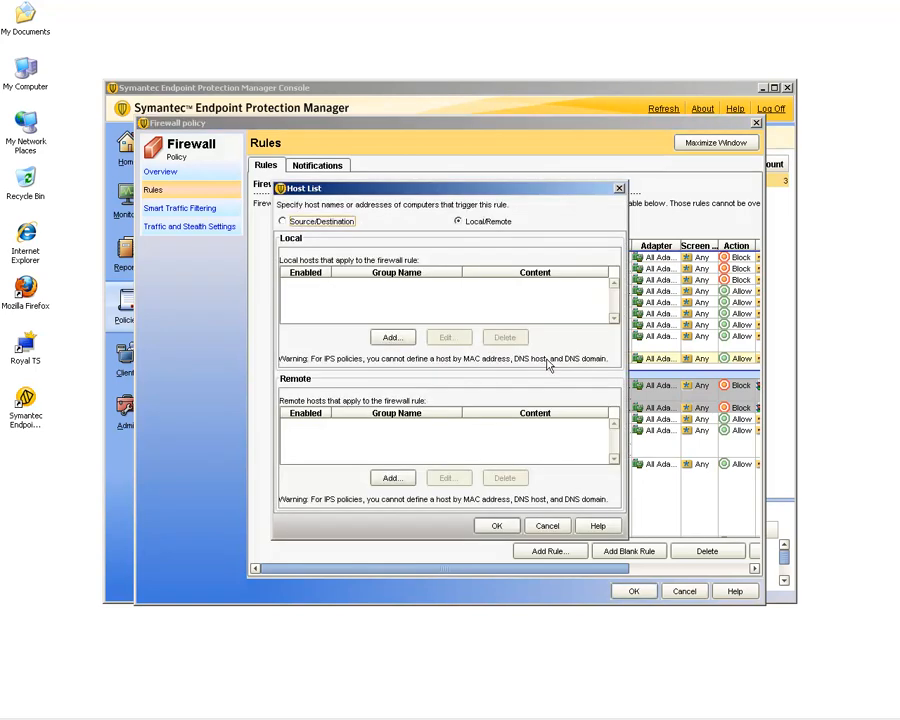
click(283, 221)
click(391, 337)
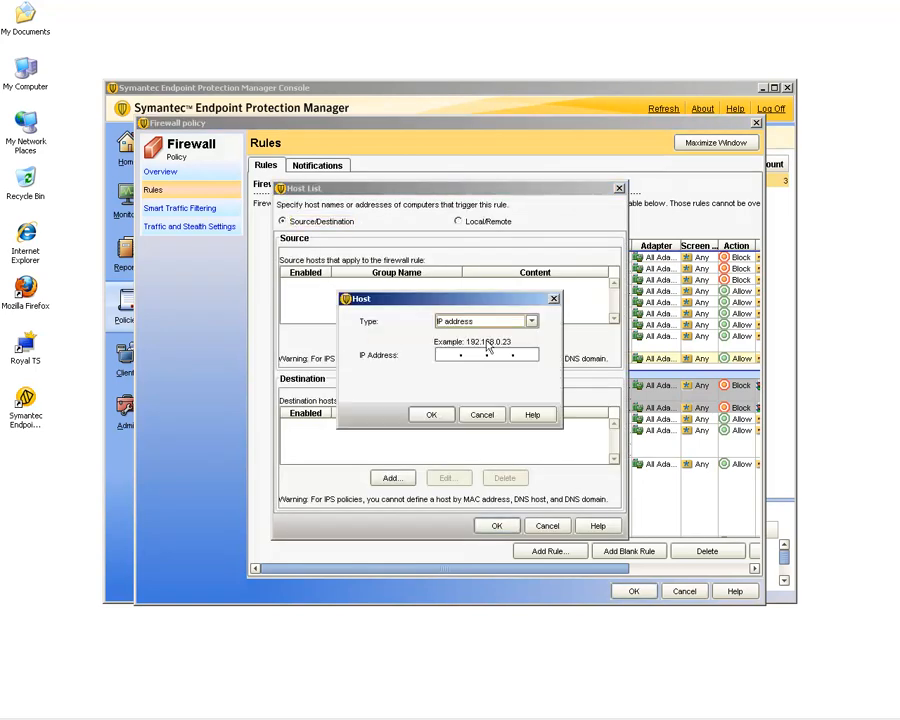
click(441, 357)
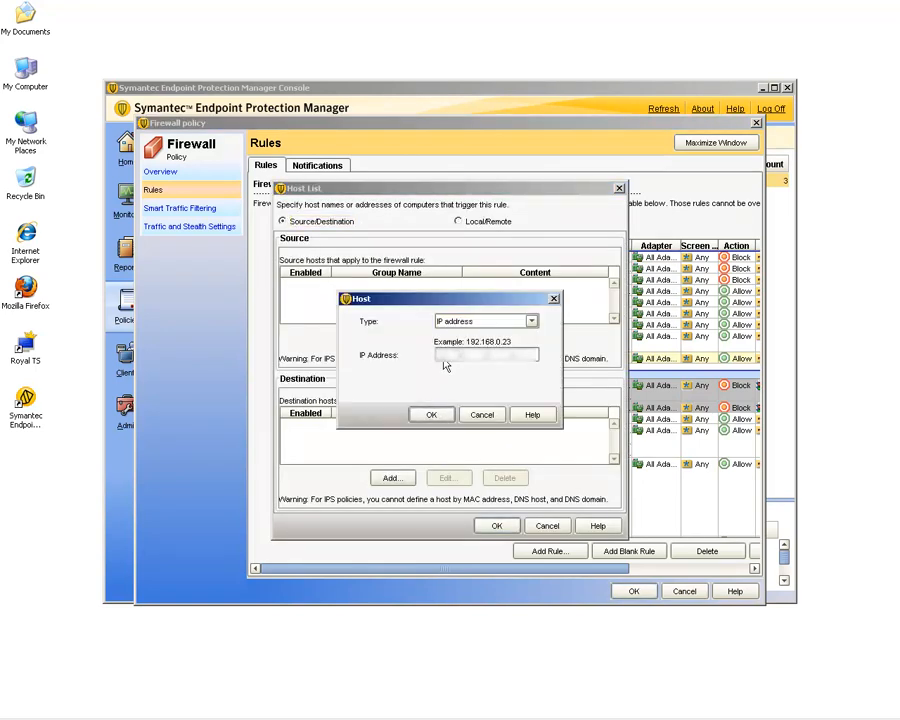
text(192.168)
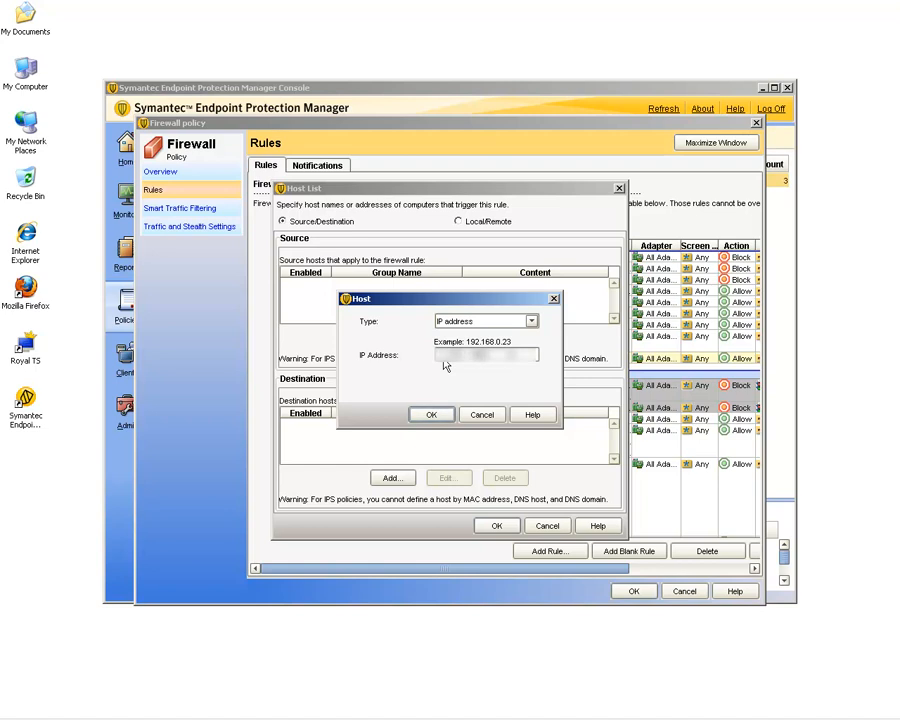
key(Tab)
click(436, 417)
Add a destination host of type DNS domain and confirm the host list.
click(394, 480)
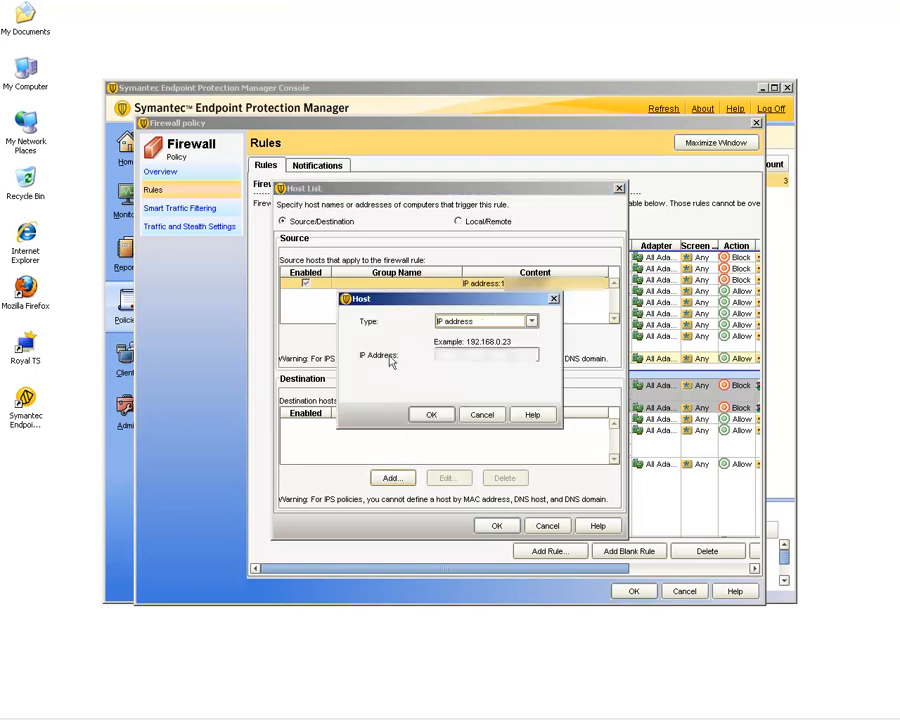
click(488, 324)
click(448, 336)
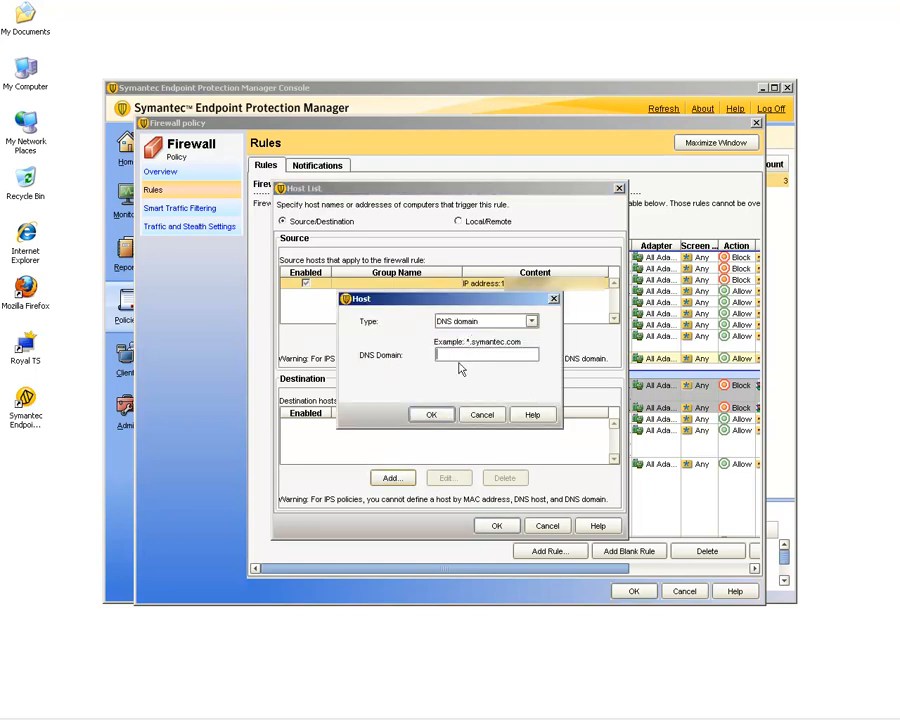
click(459, 361)
click(431, 414)
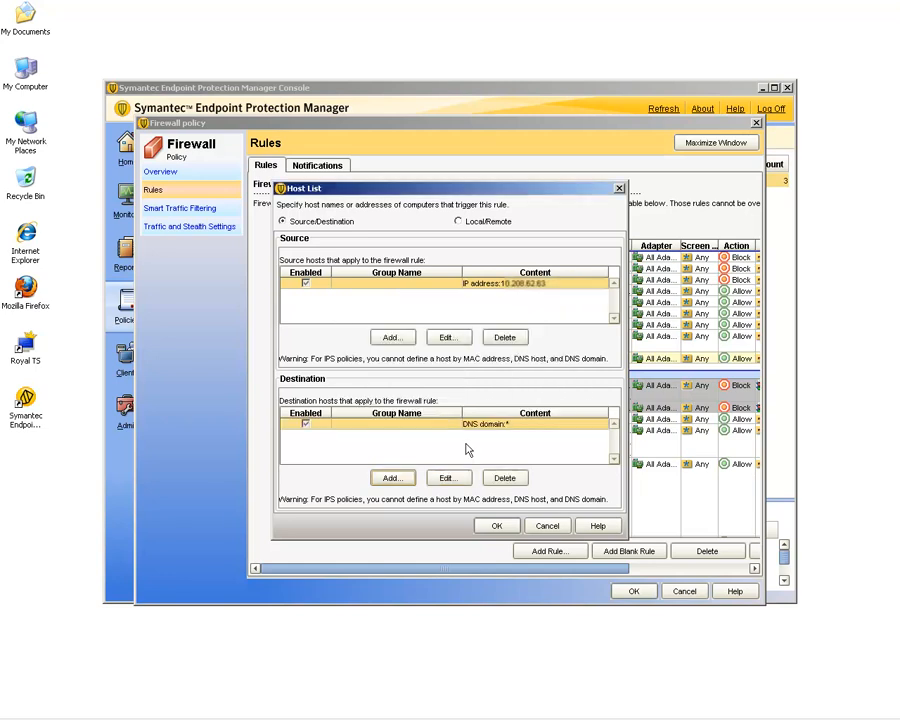
click(497, 527)
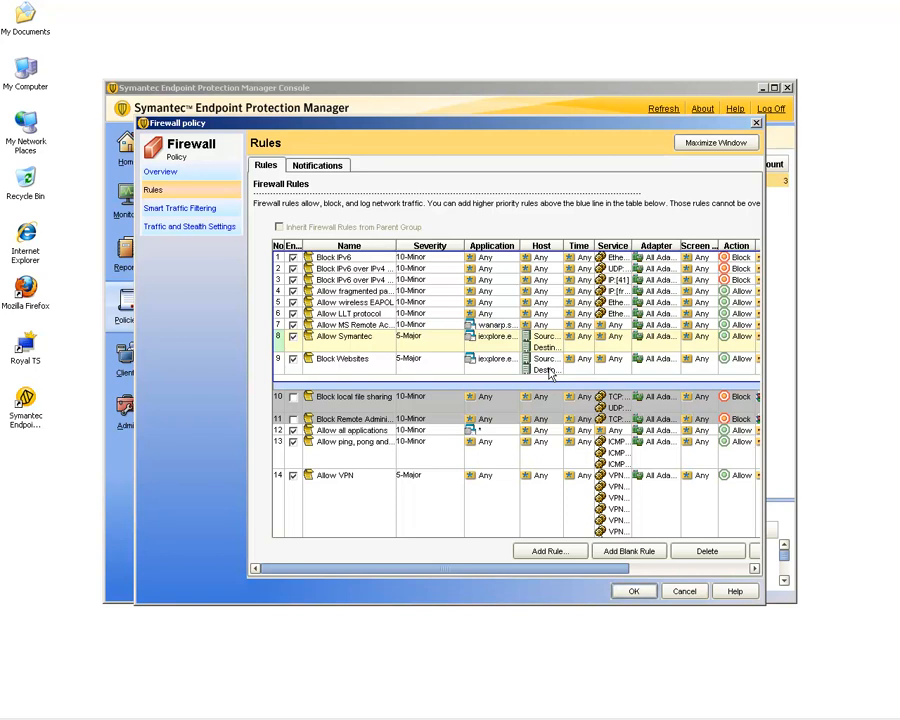
Set the Block Websites rule's action to Block.
click(743, 369)
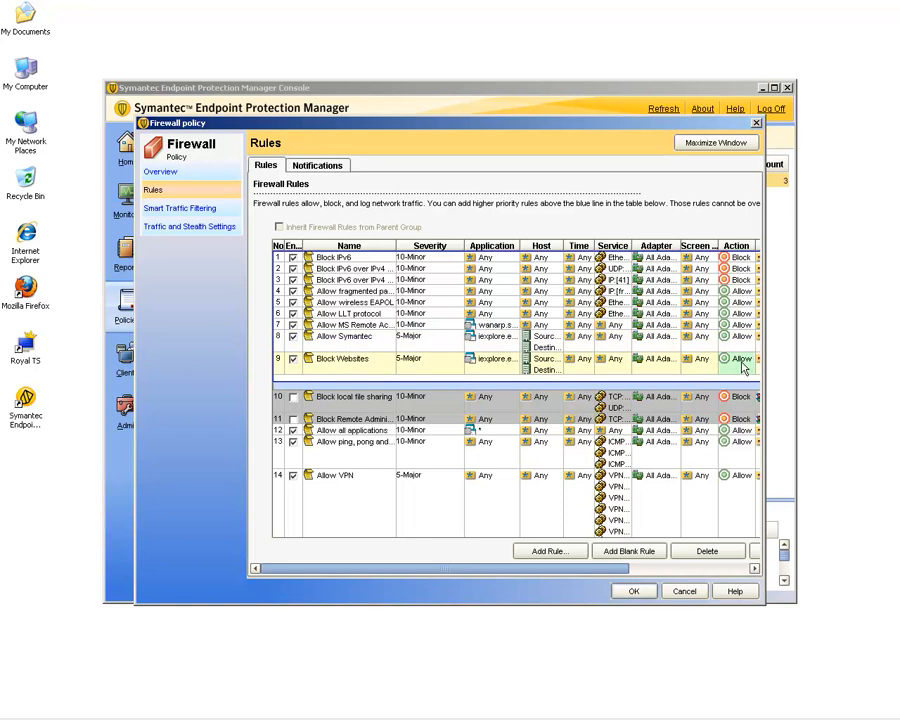
right_click(743, 369)
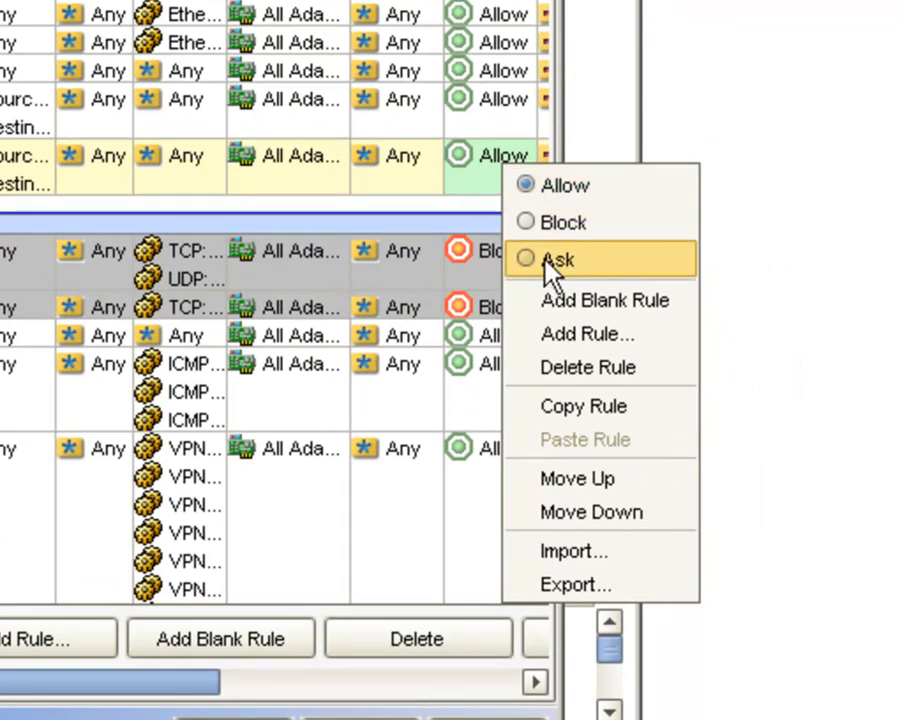
click(562, 222)
right_click(477, 164)
click(516, 222)
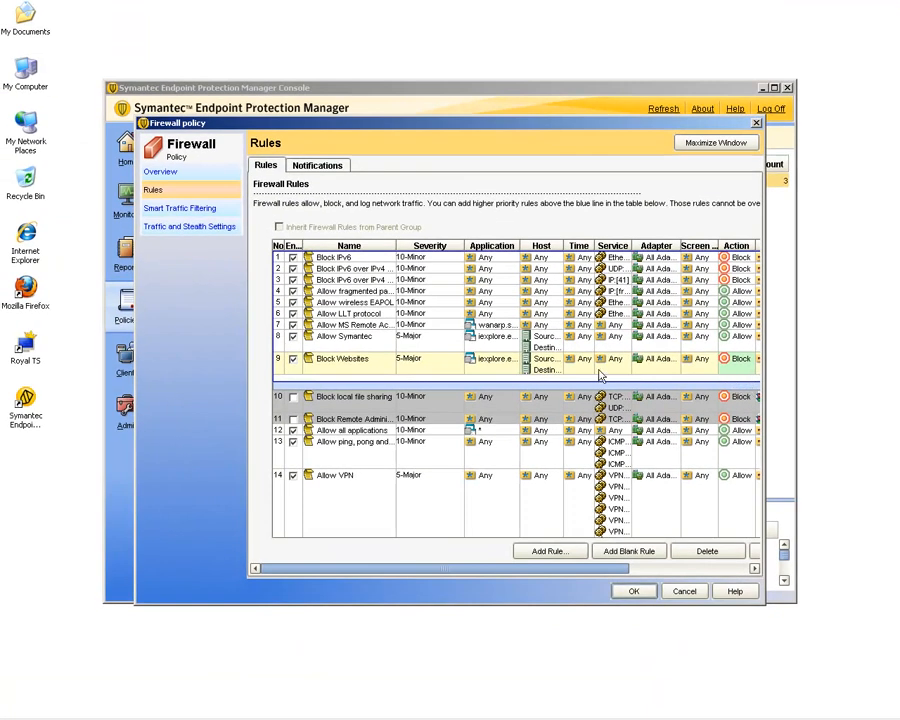
Move the Allow Symantec rule up to the top of the rule list.
click(282, 341)
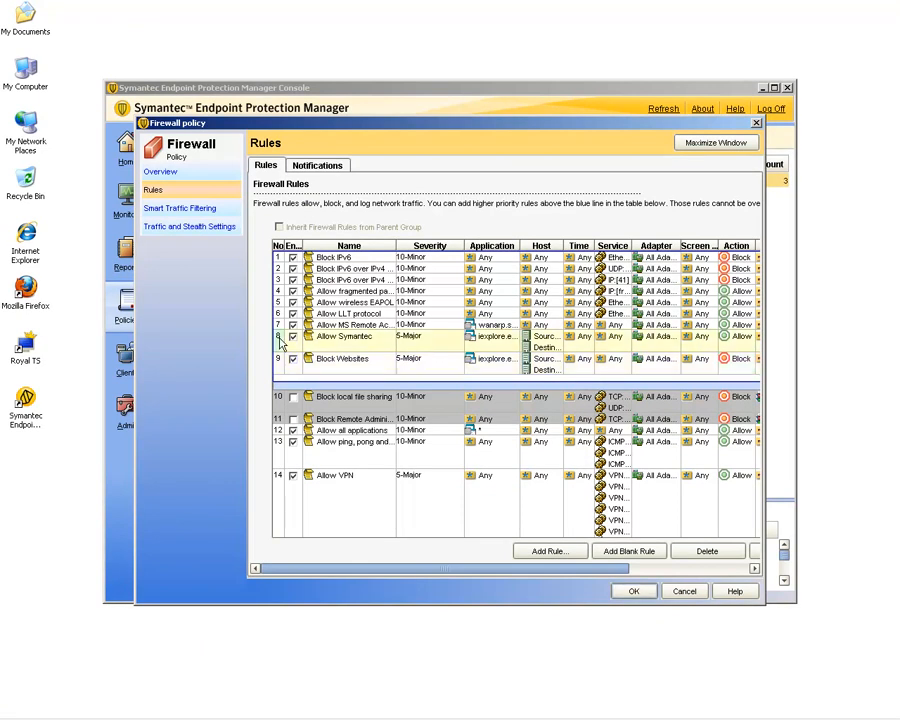
drag(546, 570, 698, 577)
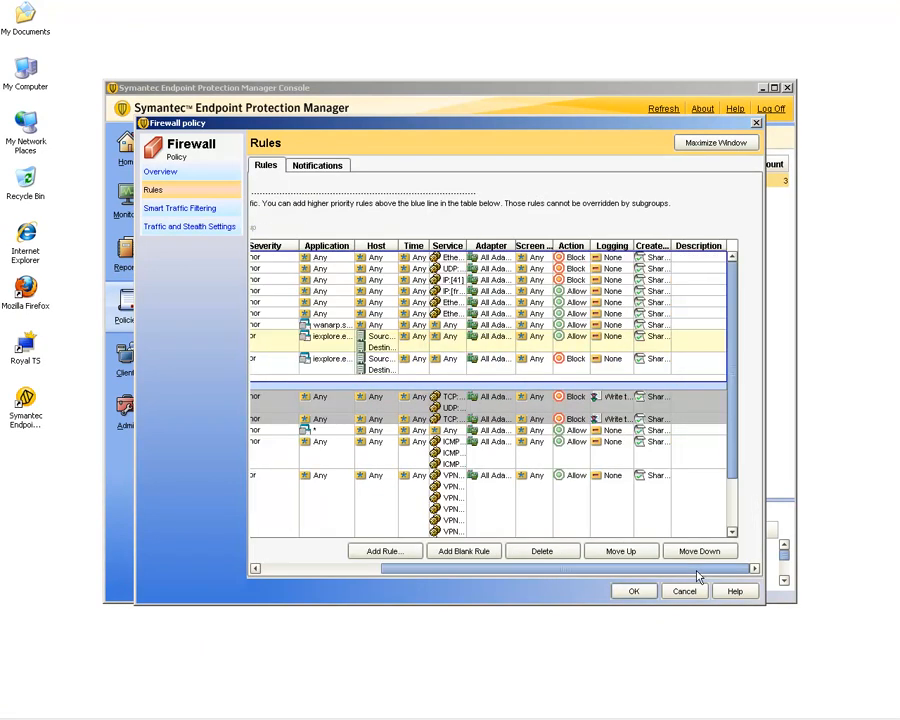
click(619, 552)
click(619, 552)
click(619, 552)
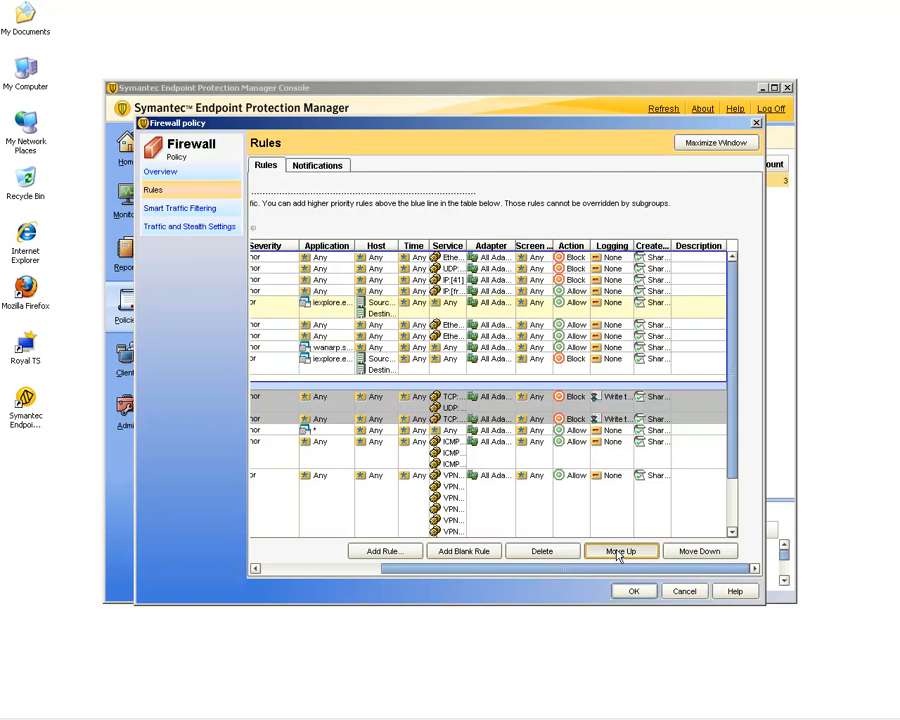
click(619, 552)
click(619, 552)
click(619, 552)
click(619, 552)
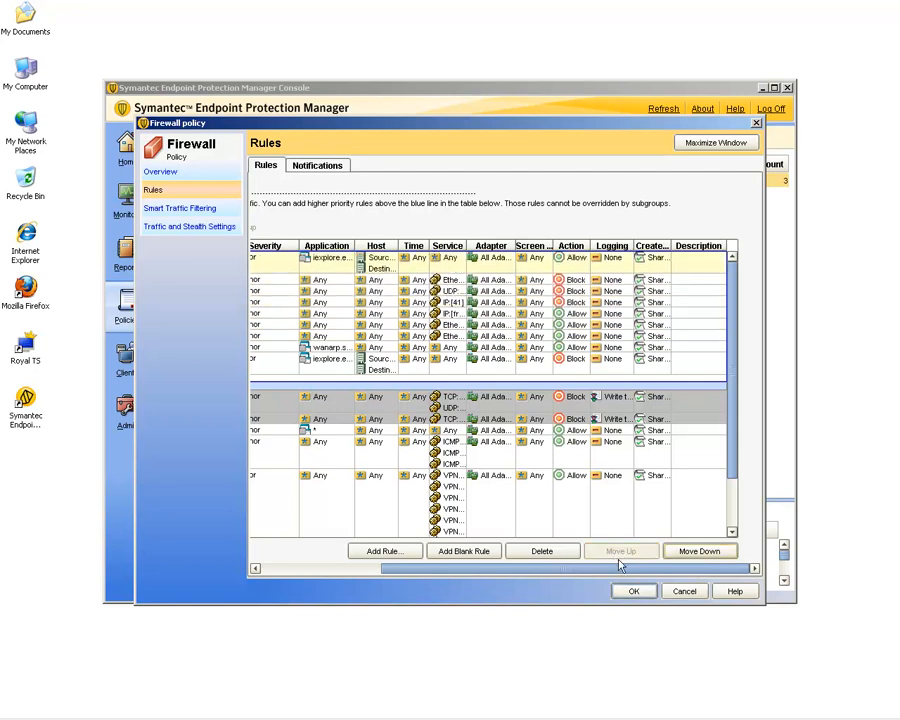
drag(560, 576, 321, 571)
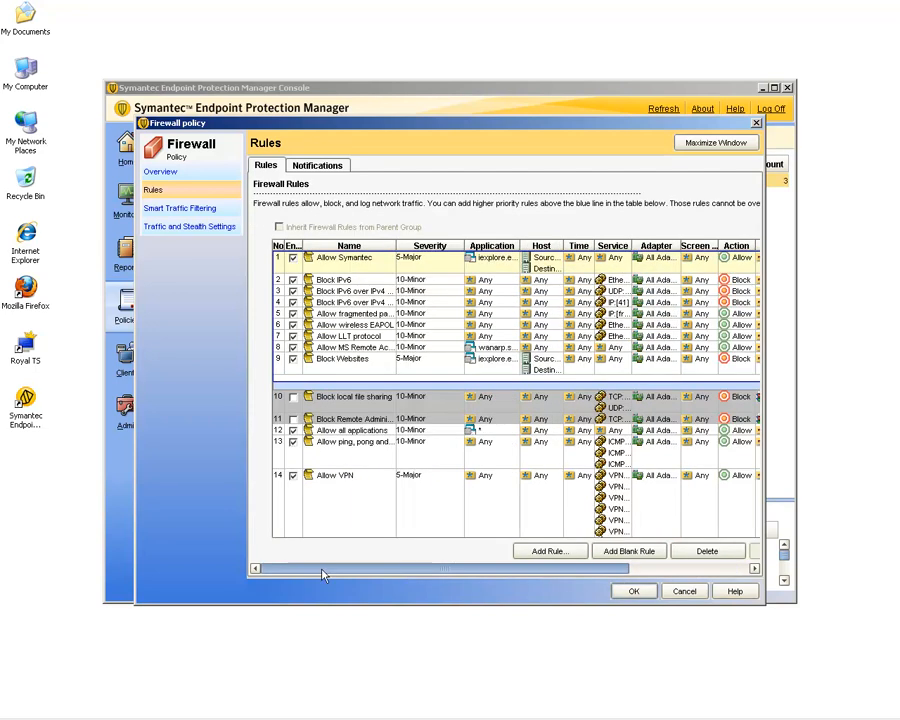
Move the Block Websites rule up to second place, directly below Allow Symantec, and save the policy.
click(281, 365)
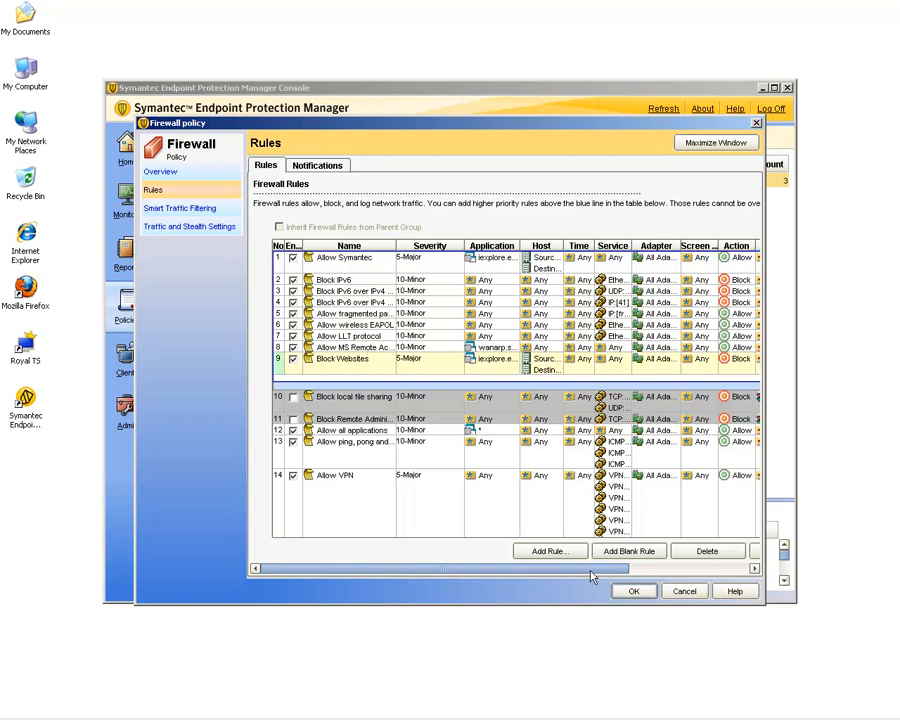
drag(591, 577, 703, 570)
click(629, 551)
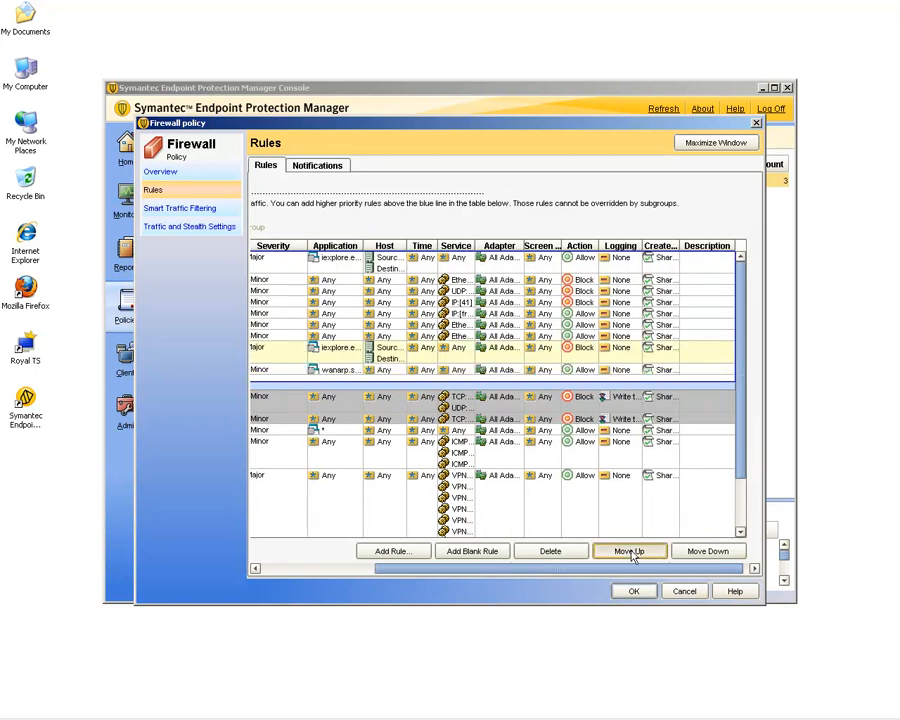
click(632, 553)
click(632, 553)
click(632, 553)
click(632, 553)
click(632, 553)
click(632, 553)
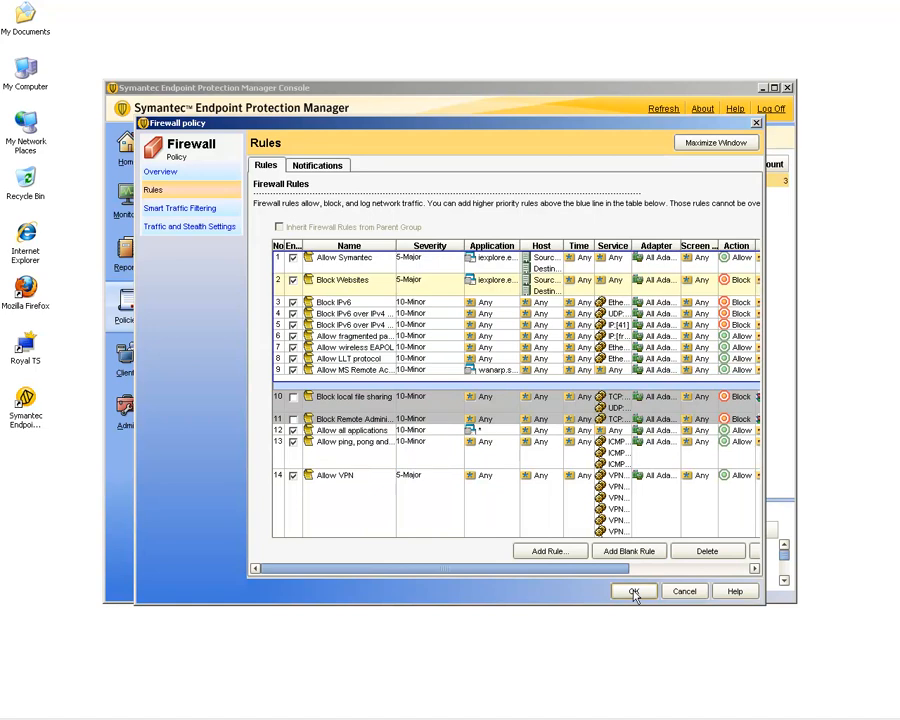
click(633, 592)
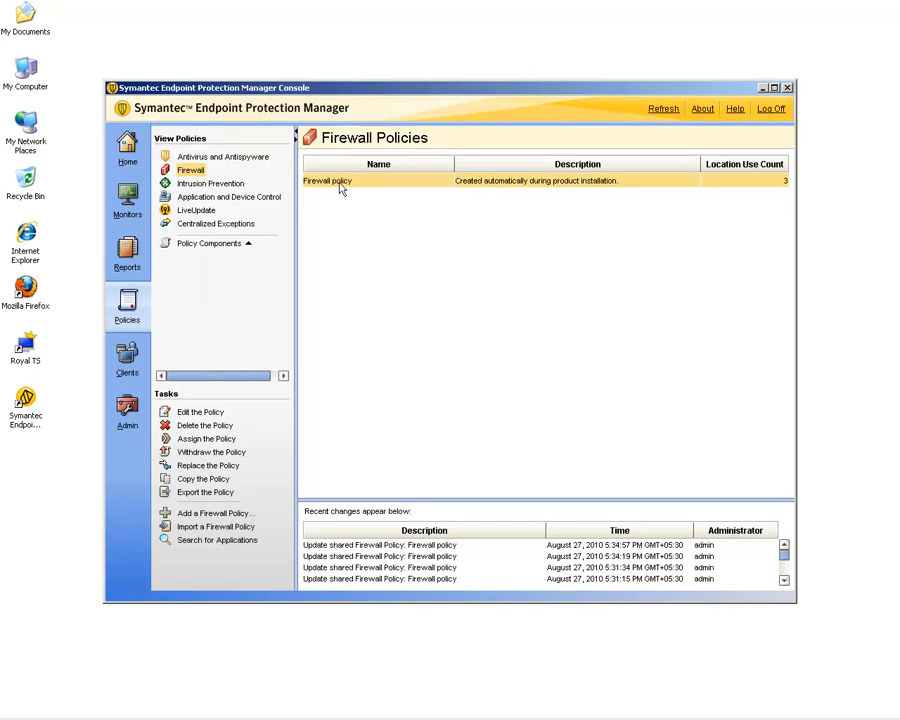
Assign the Firewall policy to the My Company groups.
right_click(340, 189)
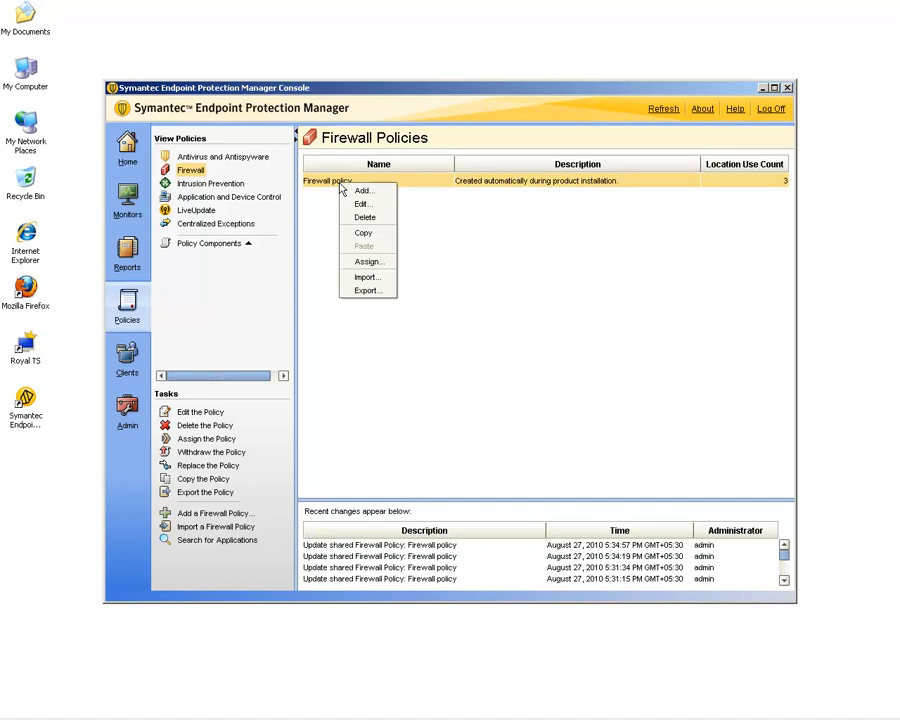
click(358, 264)
click(293, 332)
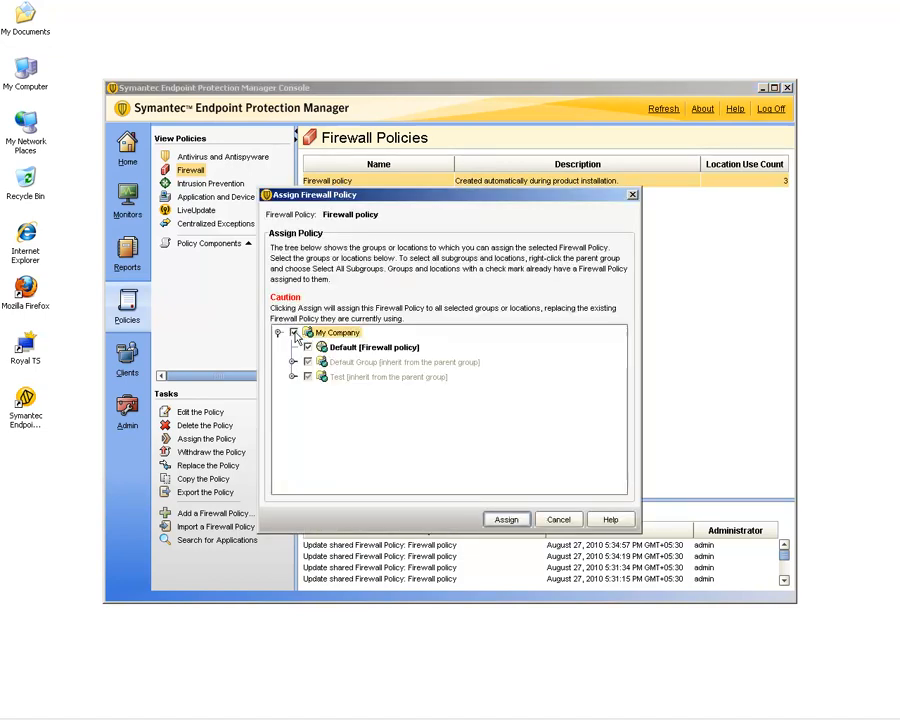
click(505, 518)
click(430, 363)
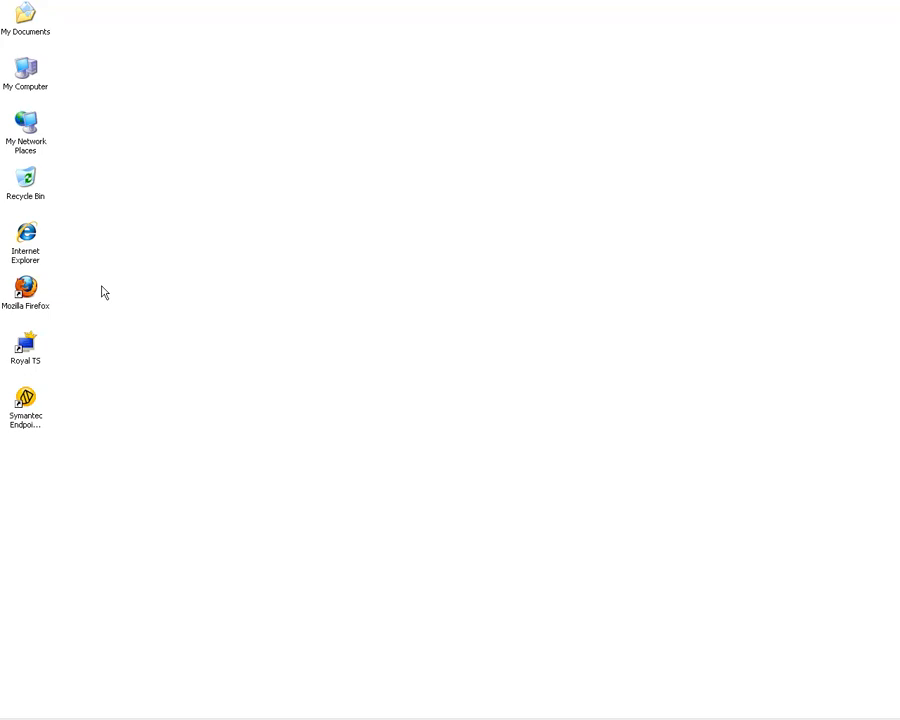
double_click(30, 240)
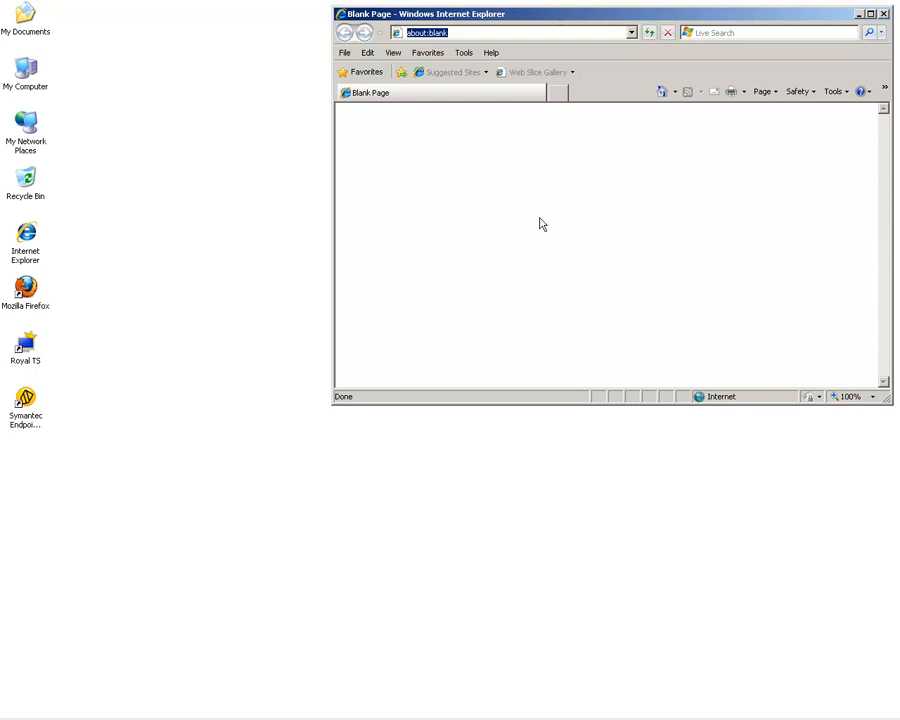
text(symantec)
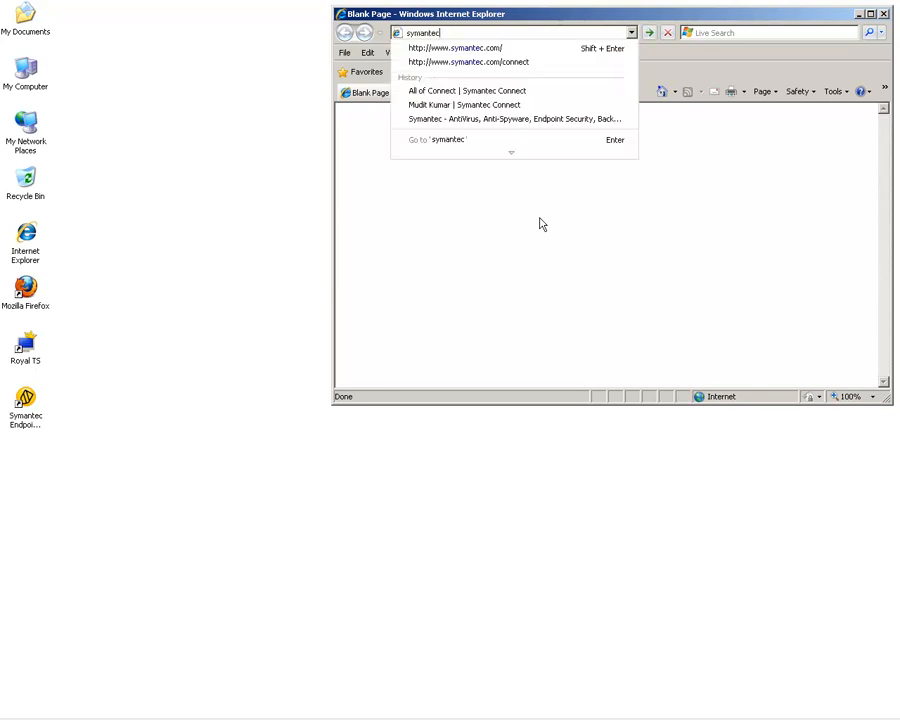
key(ctrl+Return)
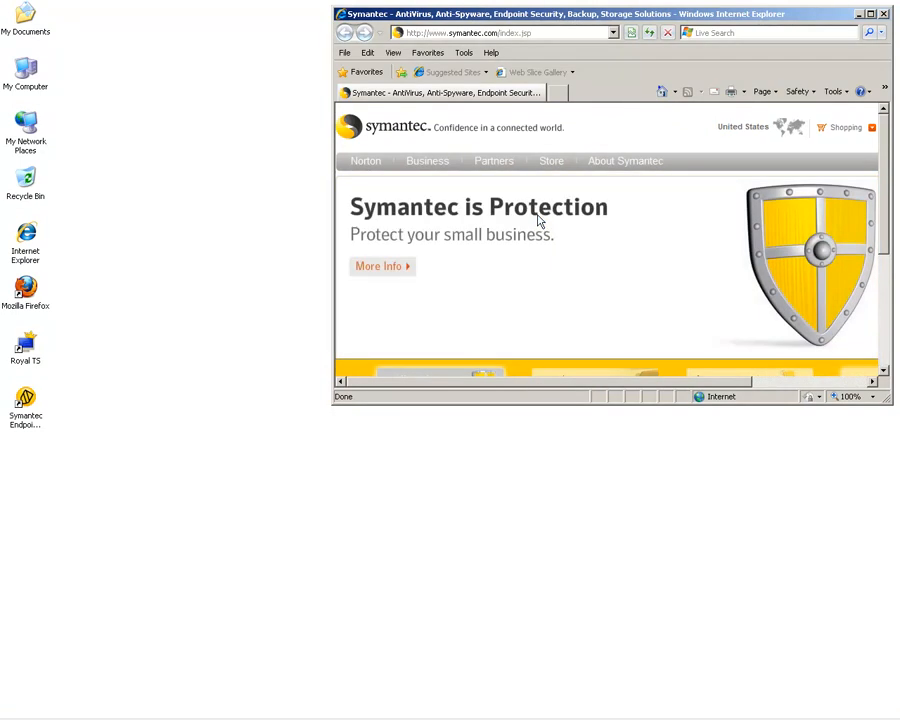
click(538, 35)
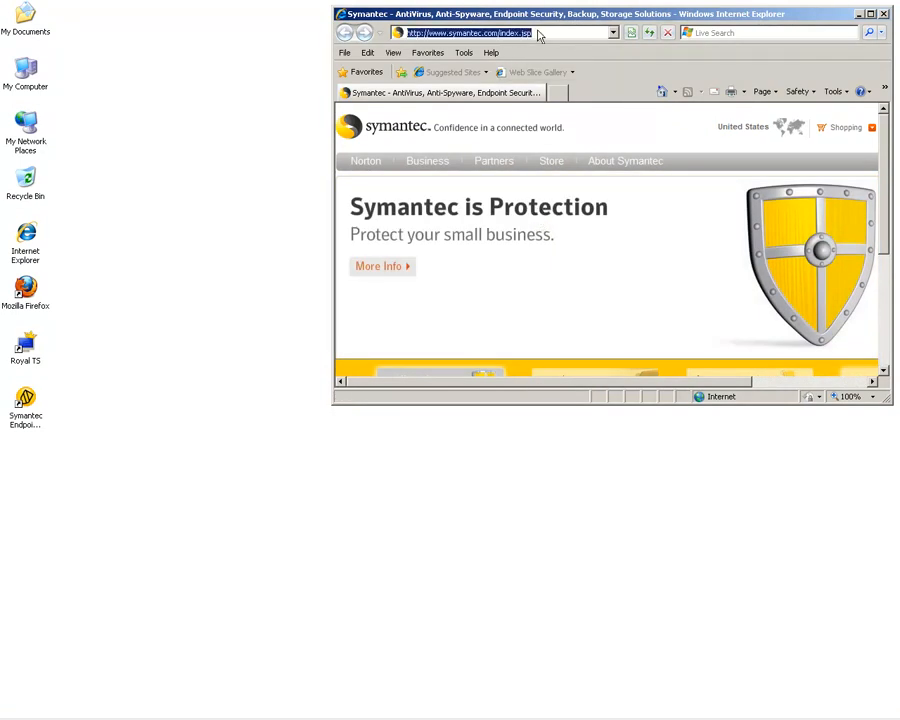
text(googl)
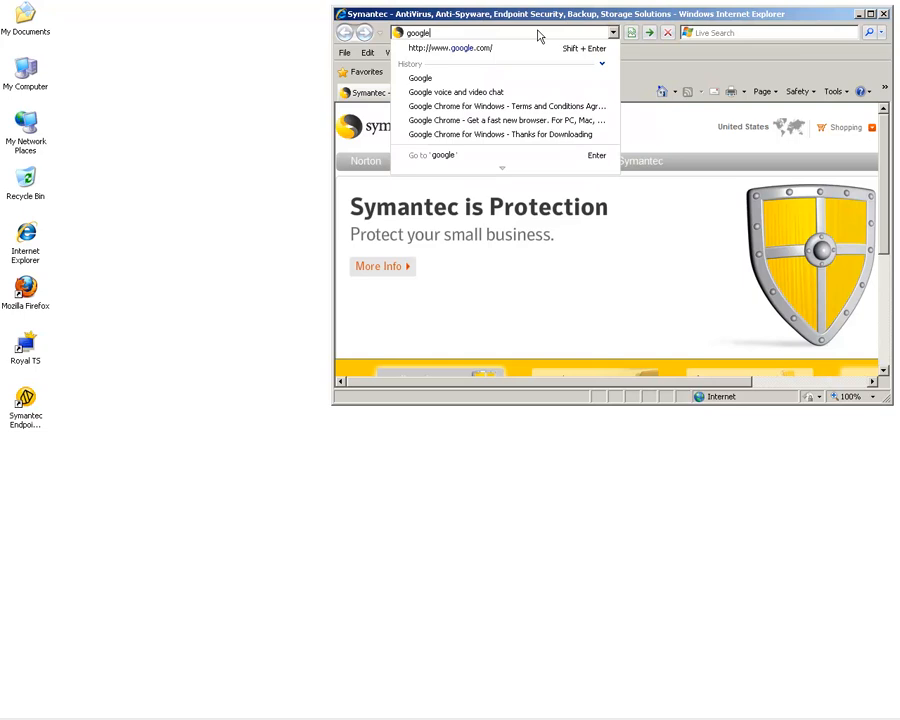
text(e)
key(shift+Return)
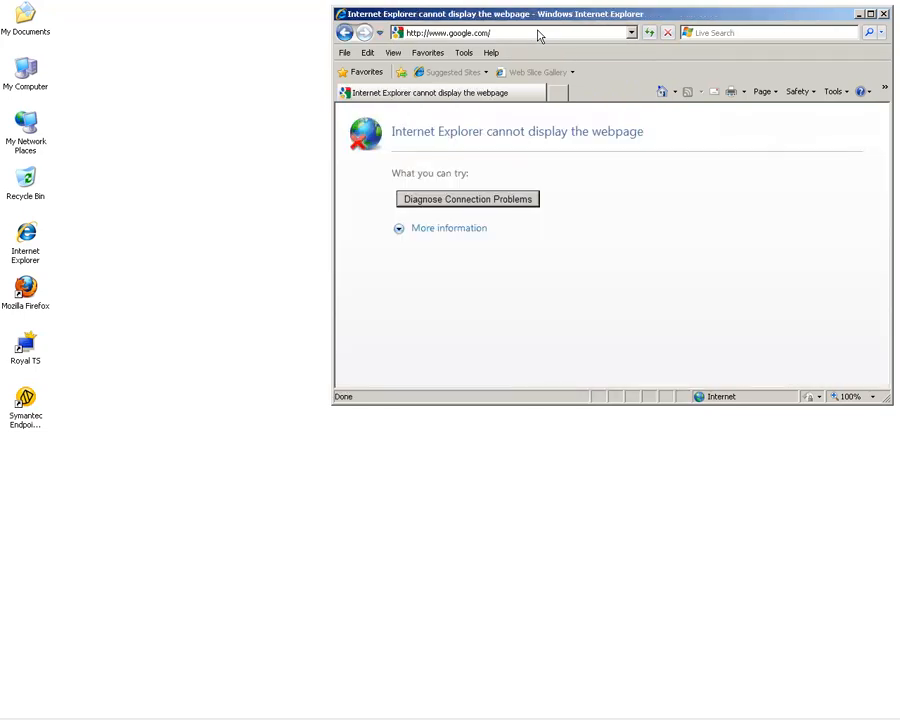
click(535, 35)
text(yahoo)
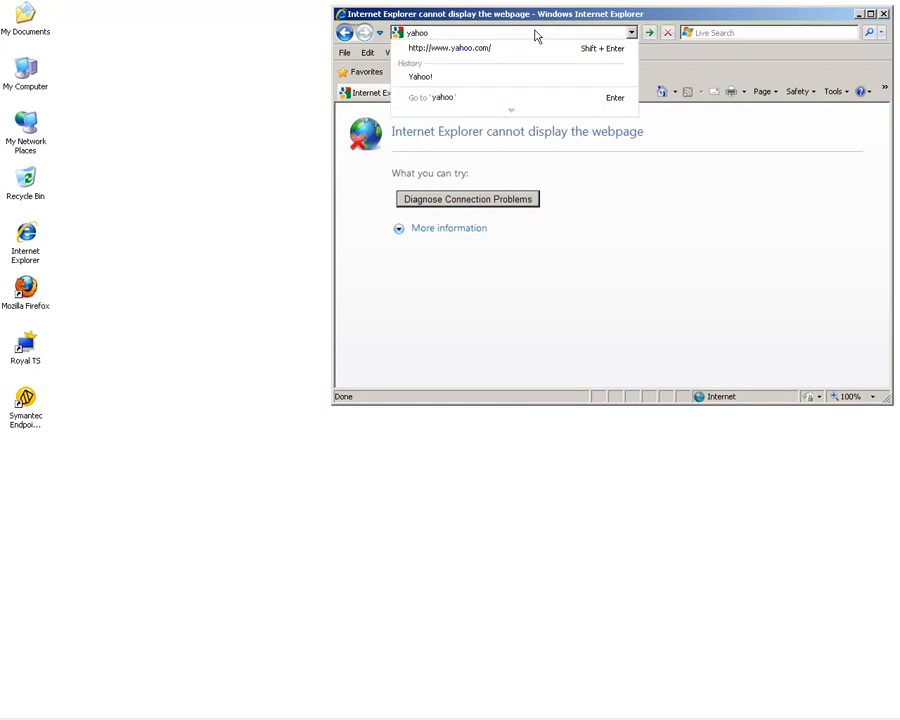
key(shift+Return)
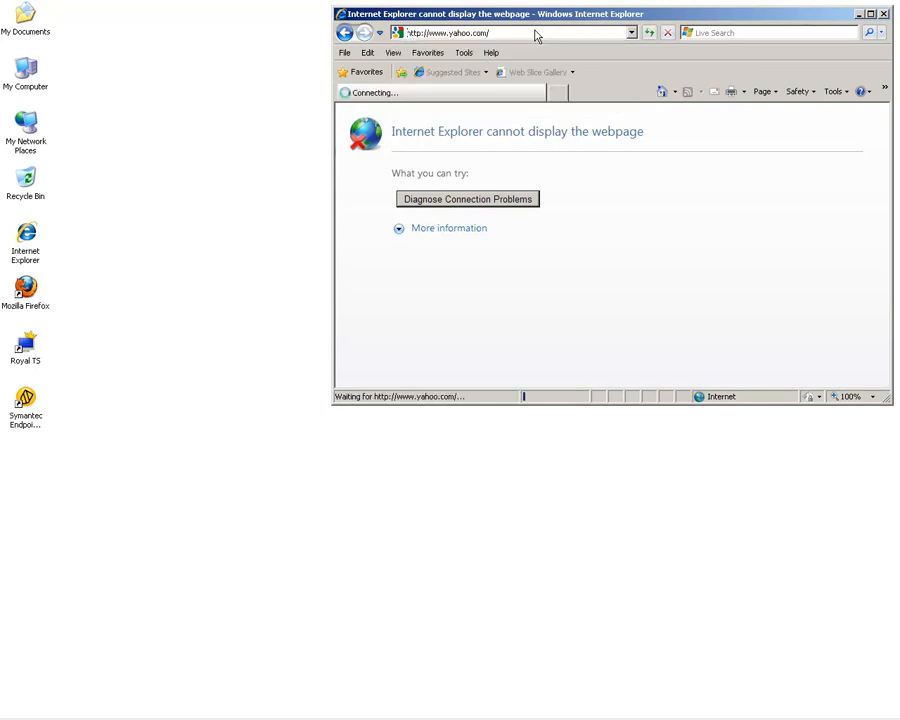
double_click(27, 290)
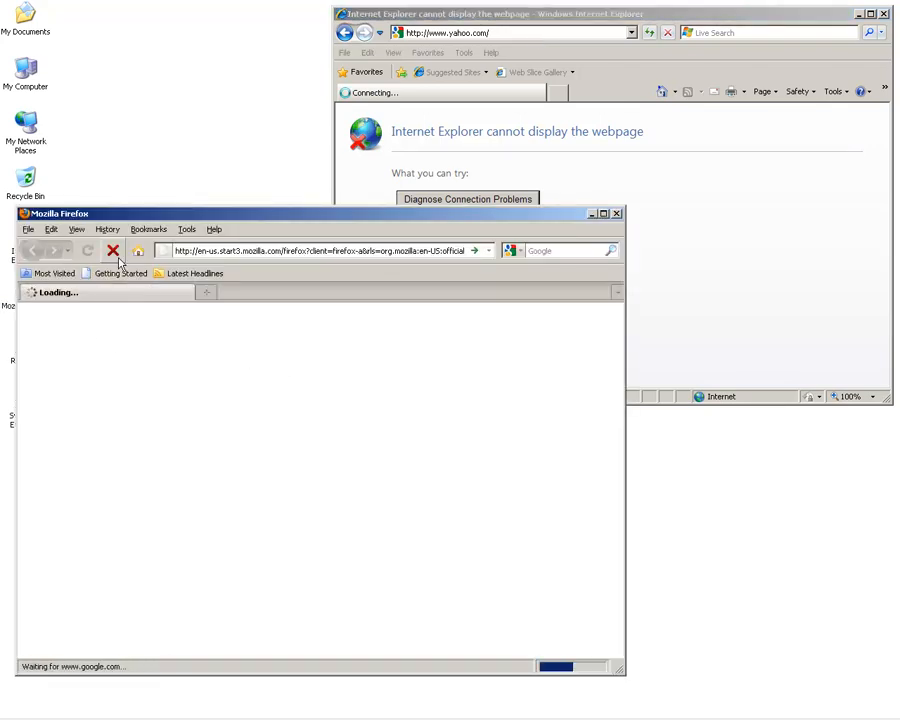
click(113, 250)
click(229, 257)
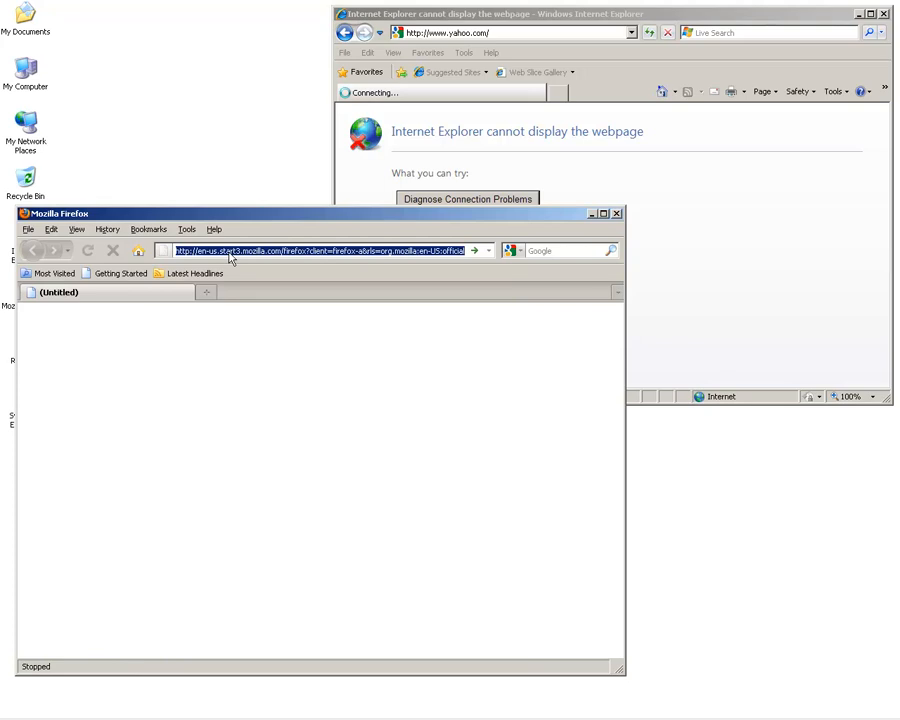
text(google)
key(Return)
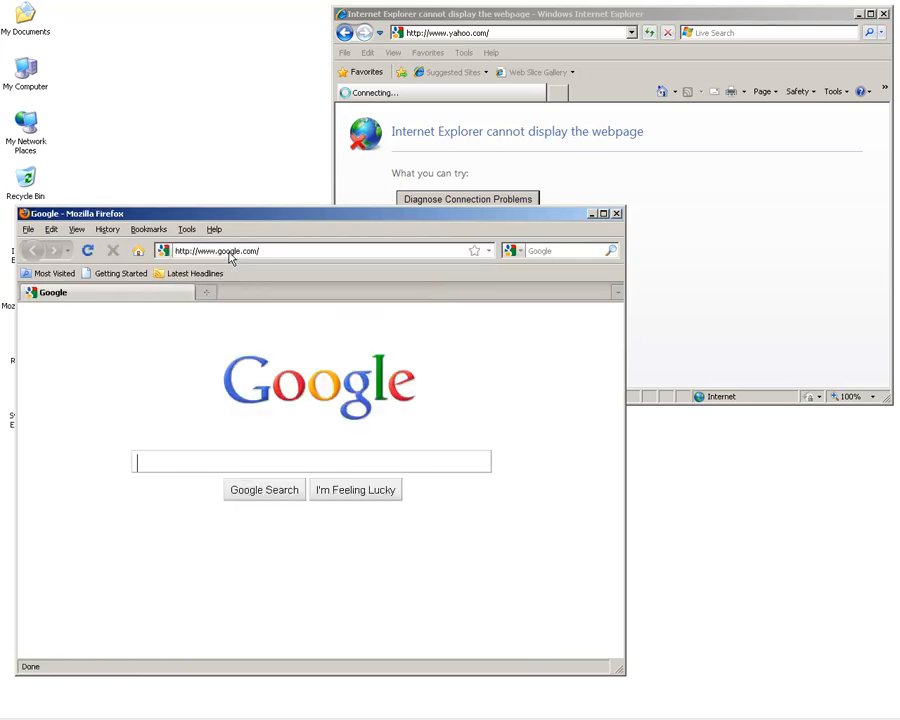
click(272, 252)
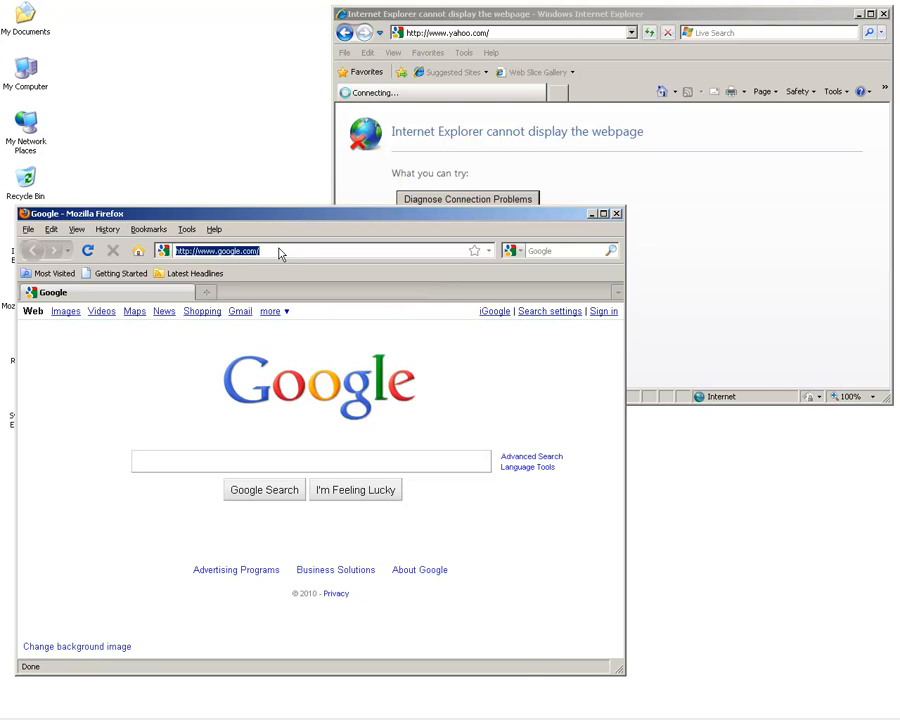
text(yahoo)
key(Return)
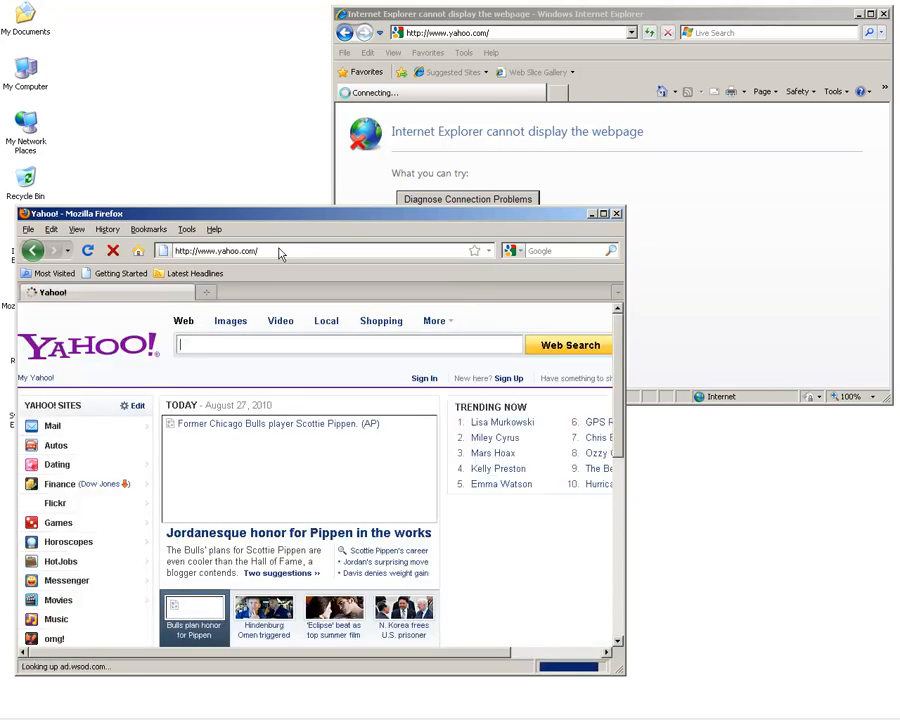
click(279, 254)
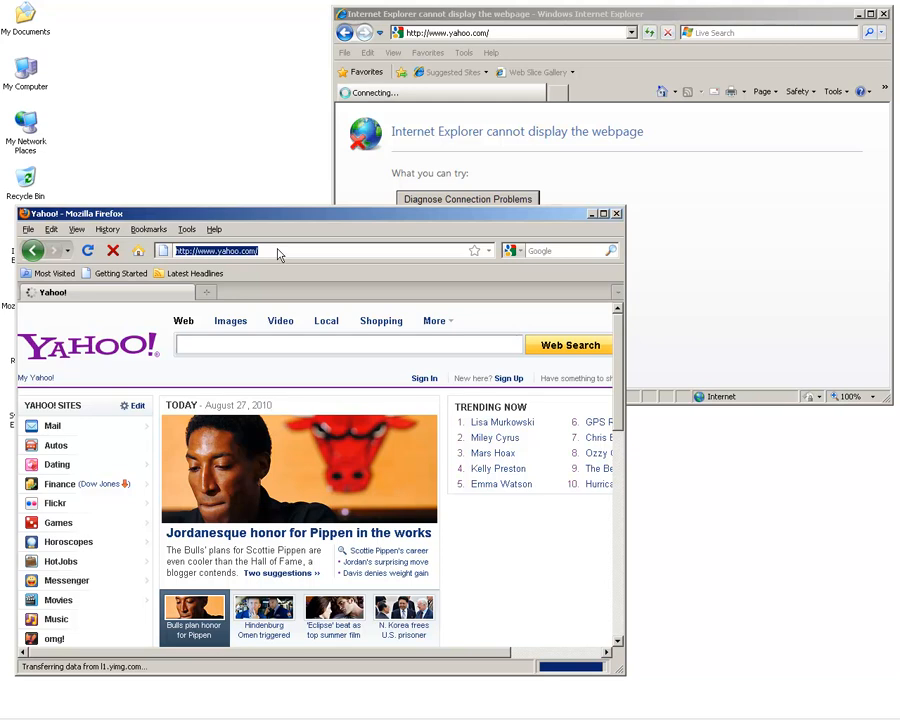
text(symantec)
key(Return)
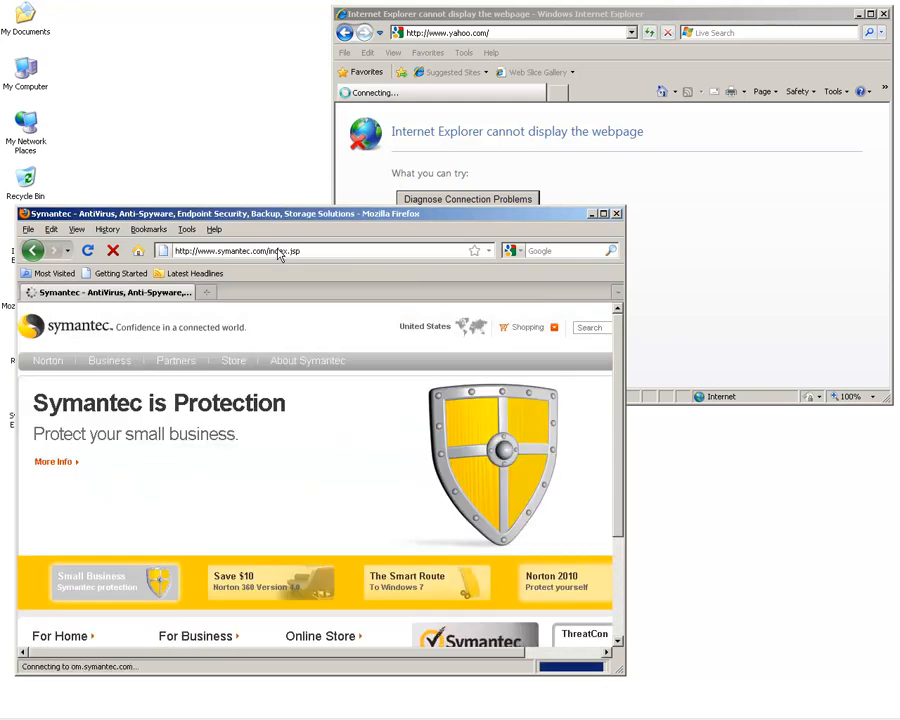
click(617, 214)
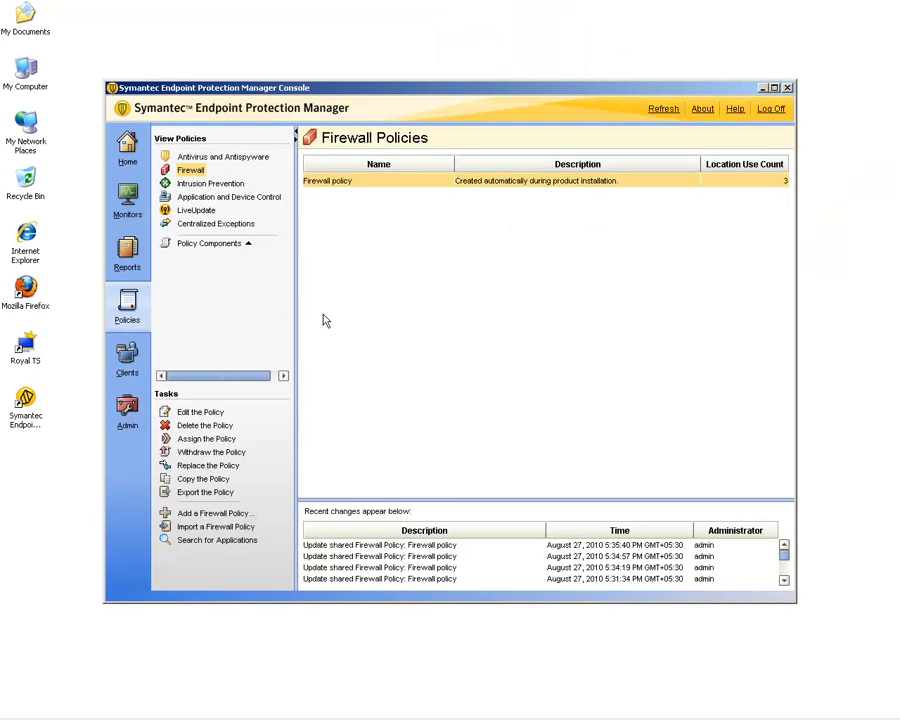
Open the Firewall policy's rules and add C:\Program Files\Mozilla Firefox\firefox.exe to the Allow Symantec rule's applications.
double_click(337, 184)
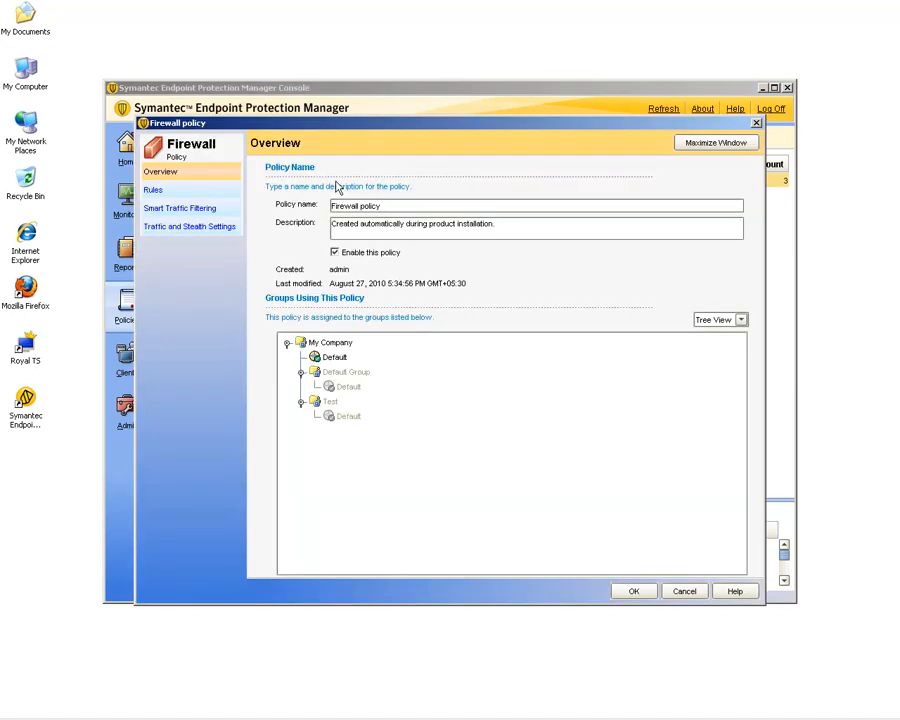
click(155, 192)
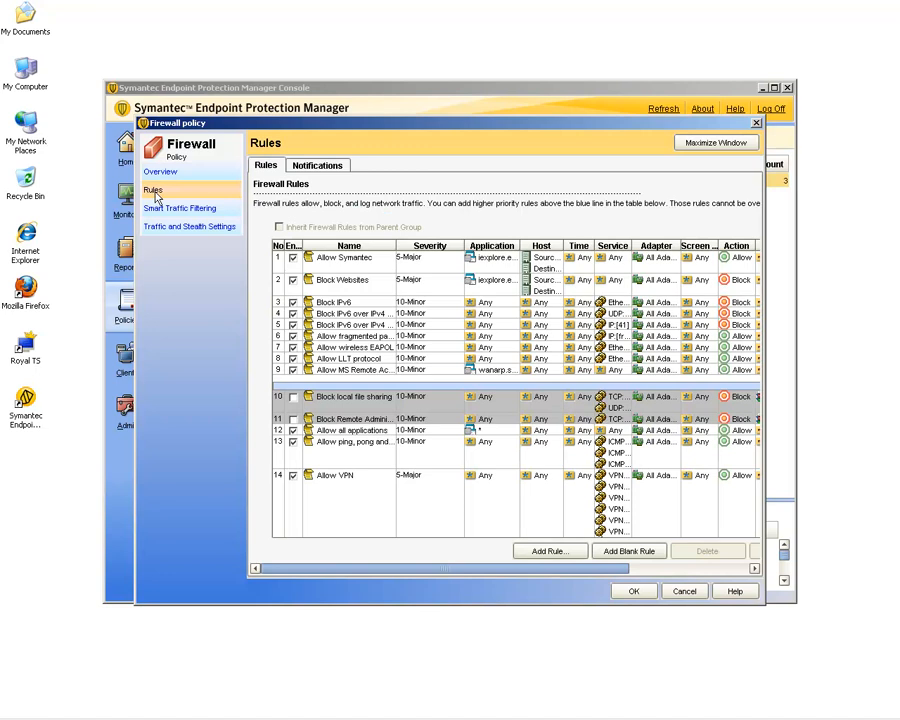
double_click(497, 266)
click(360, 425)
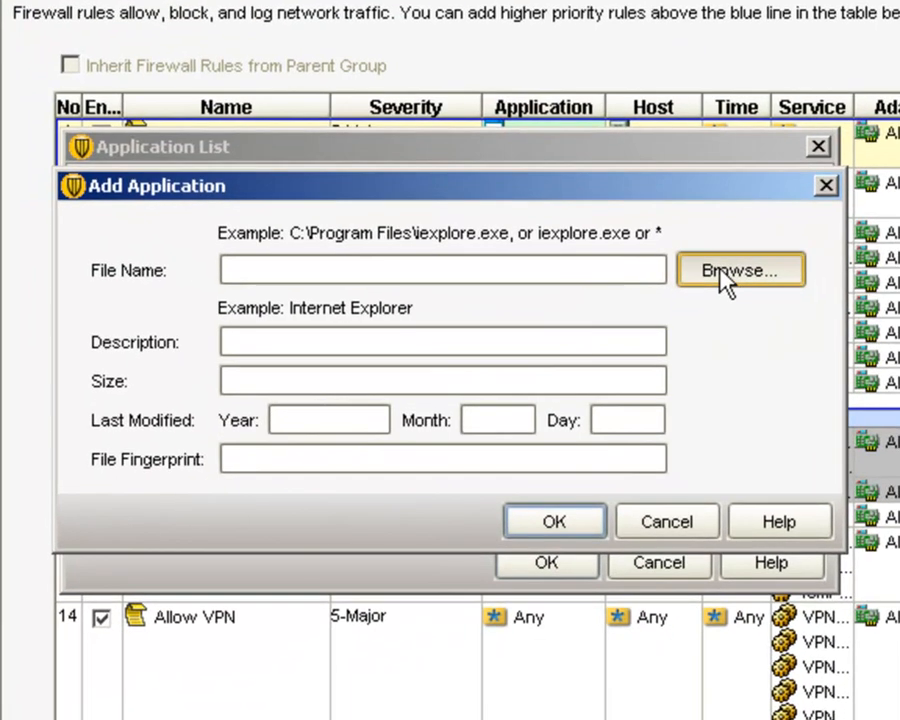
click(727, 279)
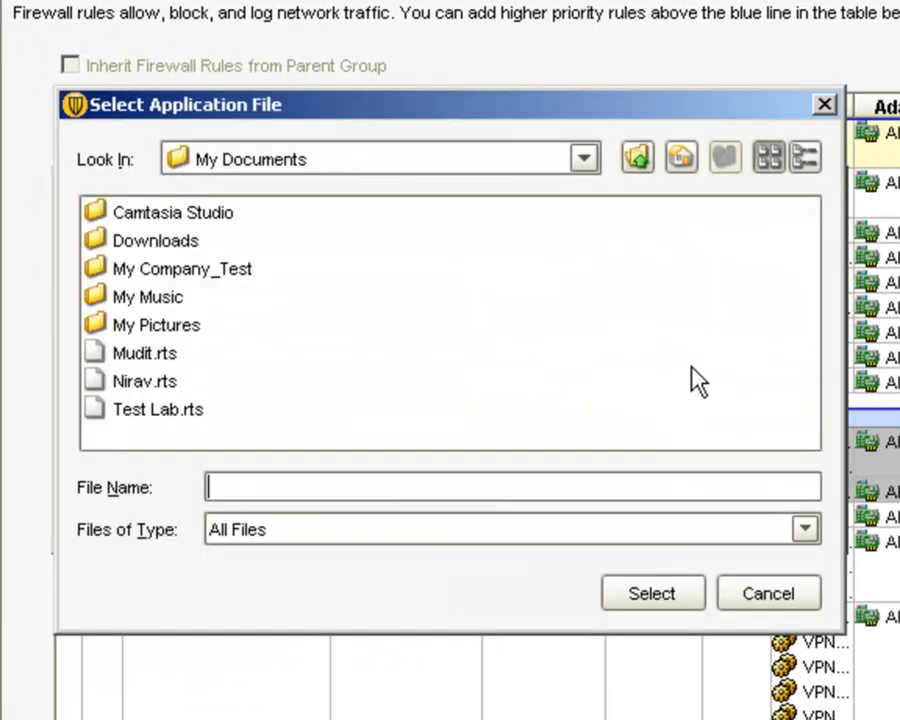
click(583, 159)
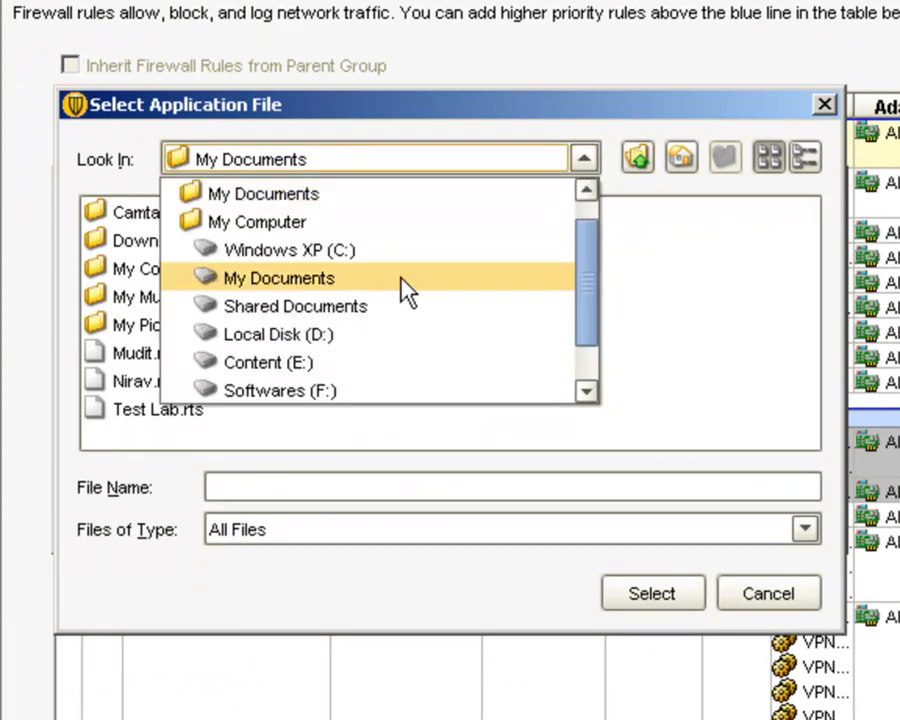
click(313, 252)
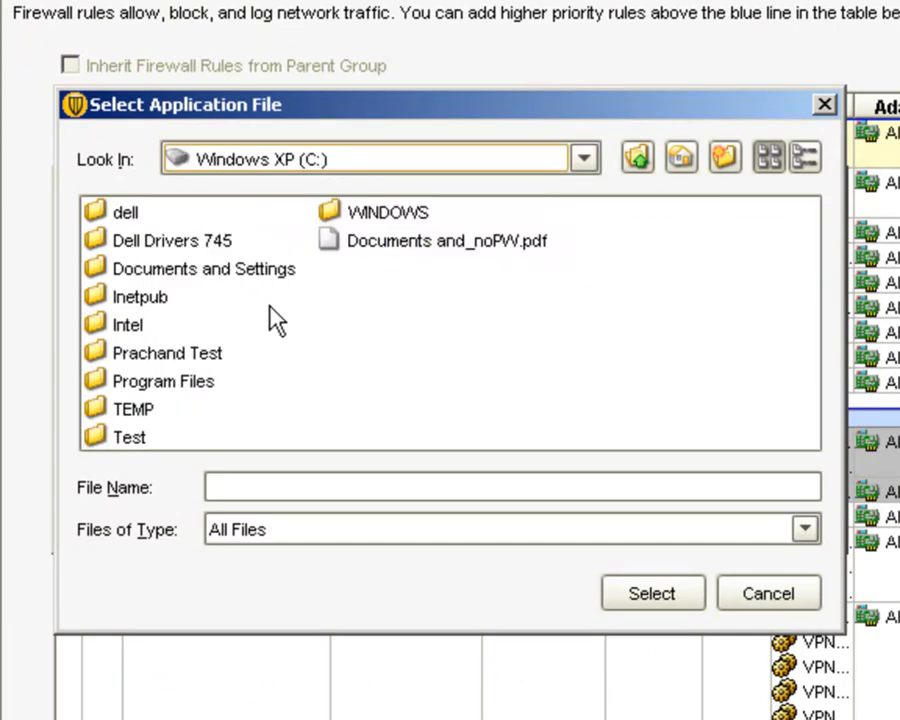
click(179, 385)
double_click(178, 388)
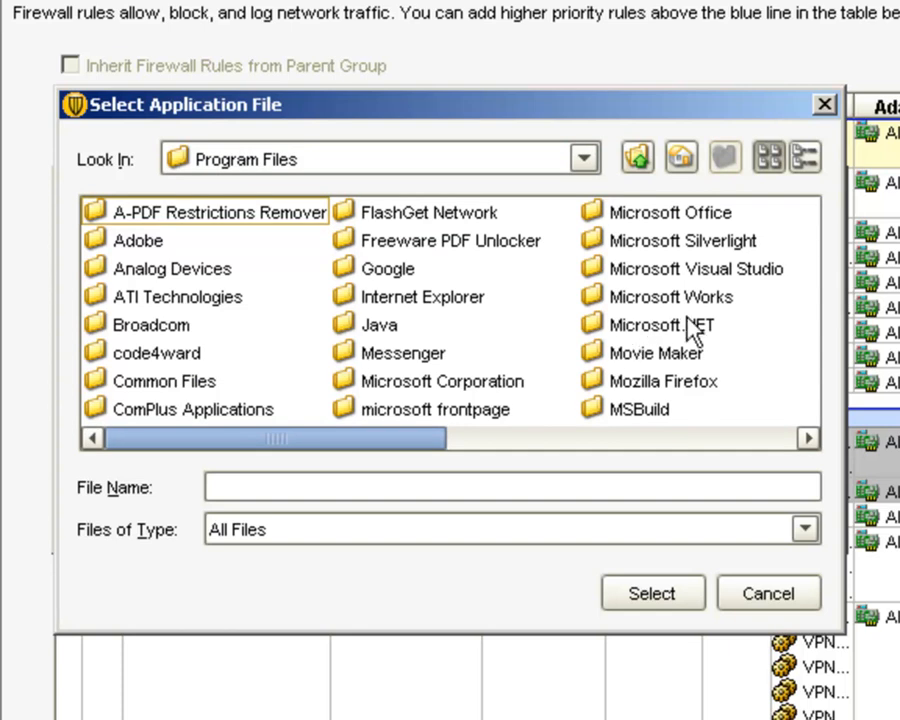
double_click(683, 390)
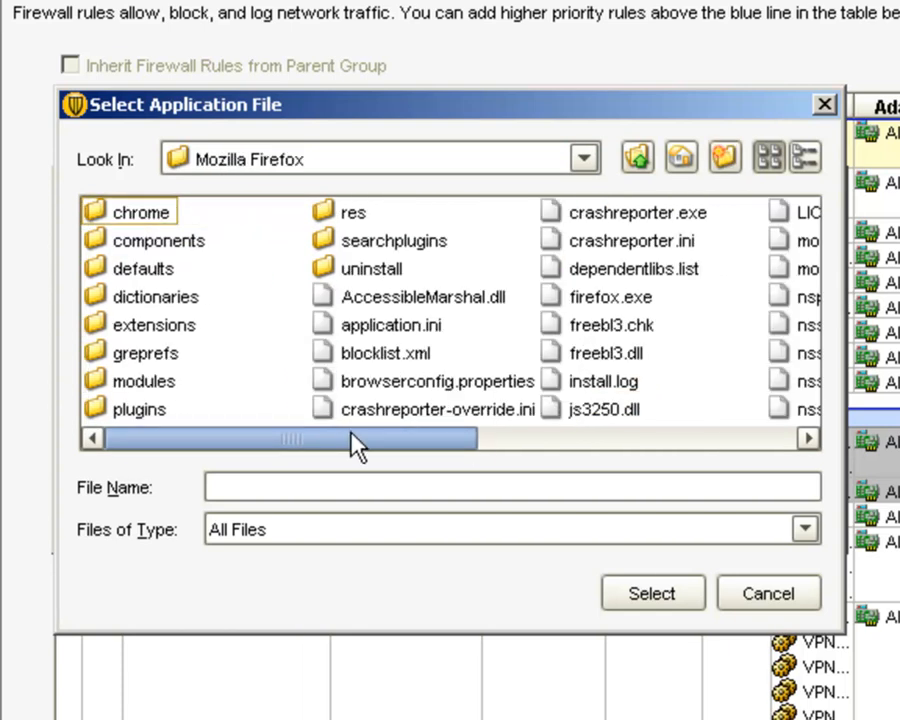
scroll(390, 445, right, 1)
drag(390, 450, 797, 452)
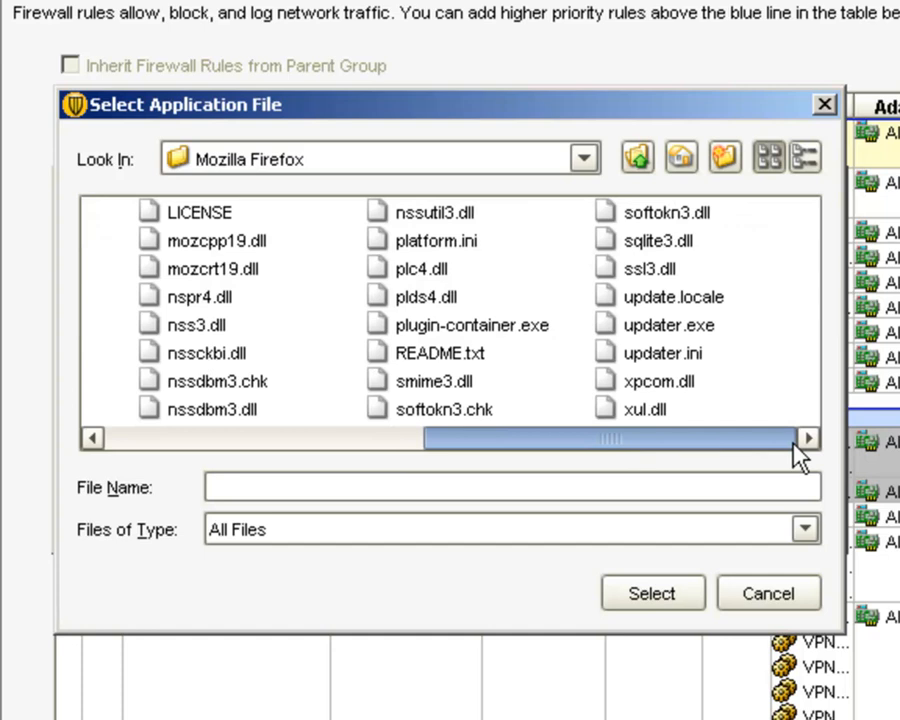
scroll(607, 452, left, 5)
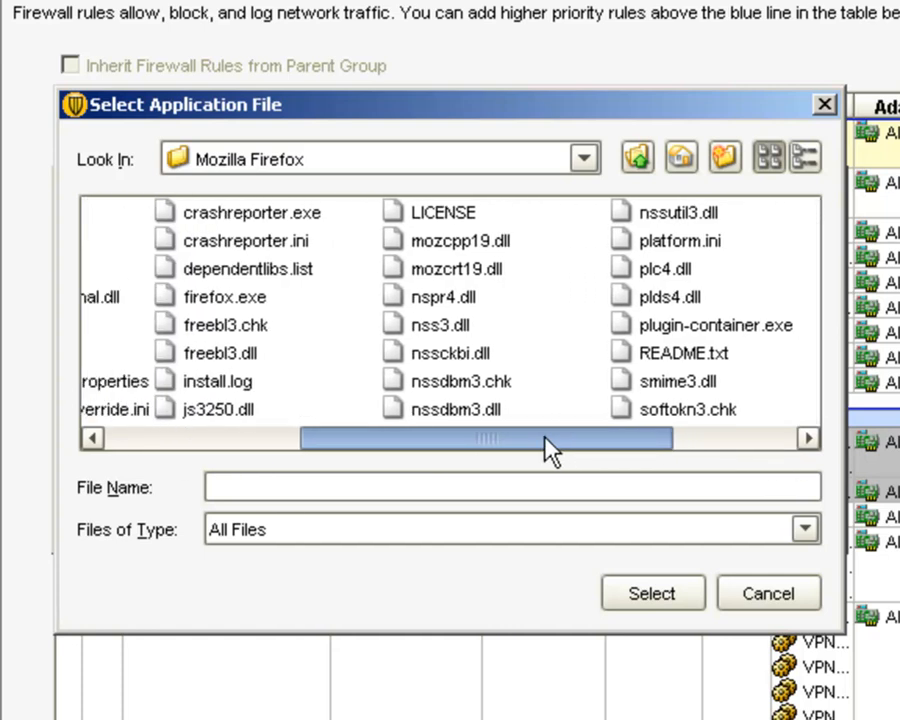
click(220, 298)
click(651, 595)
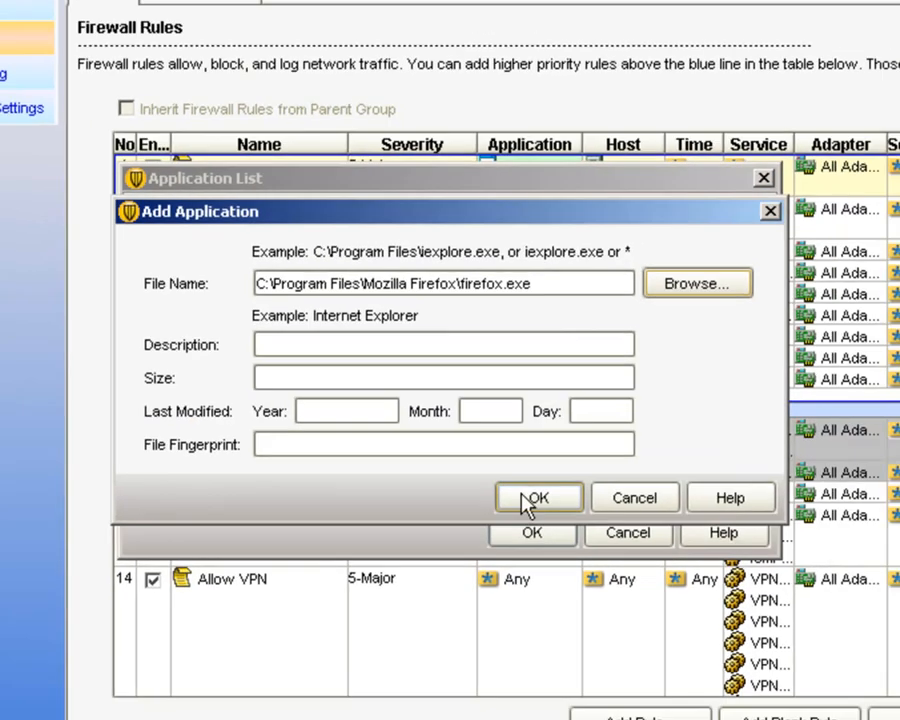
click(521, 496)
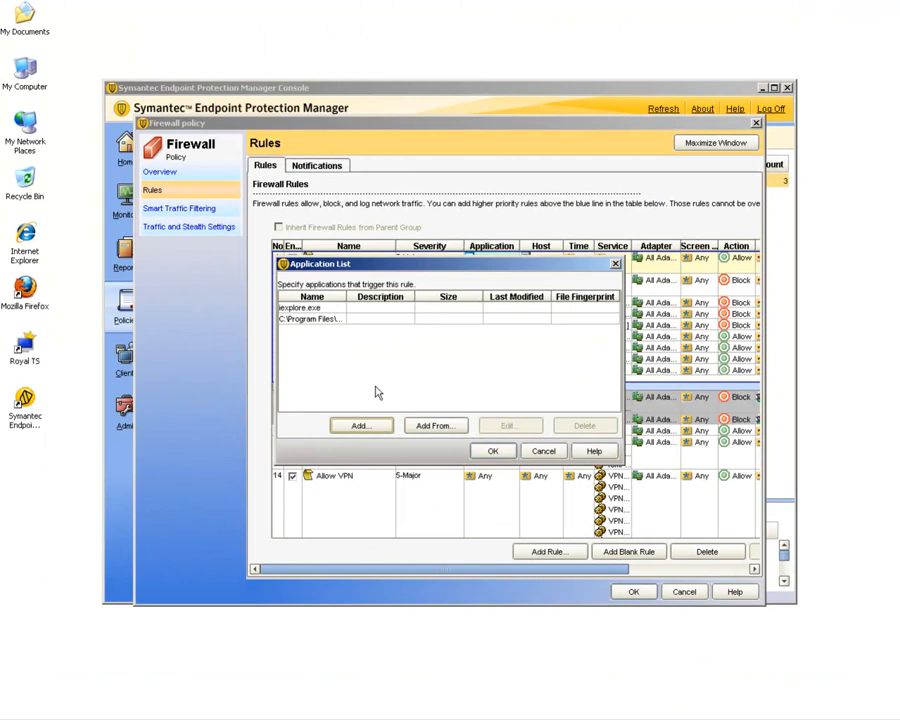
click(493, 451)
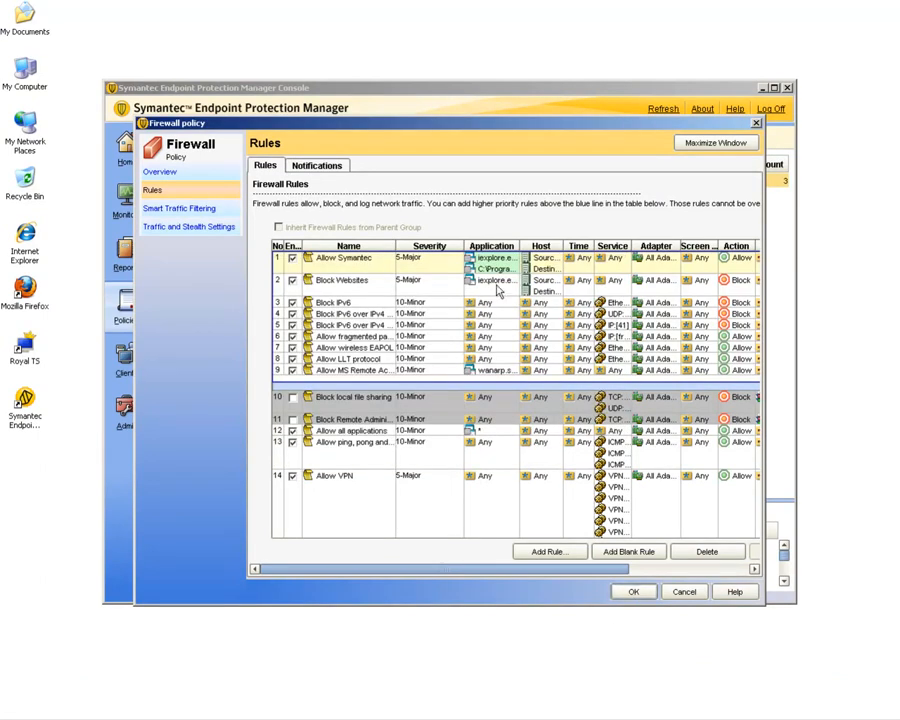
Add firefox.exe from the Mozilla Firefox folder to the Block Websites rule's applications and save the policy.
double_click(498, 285)
click(360, 424)
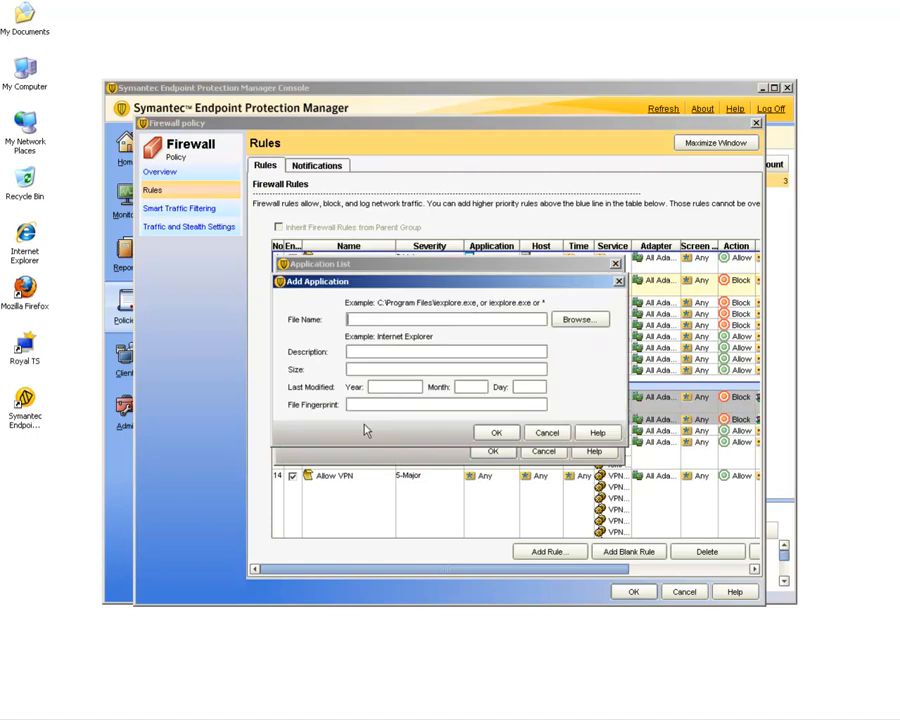
click(578, 319)
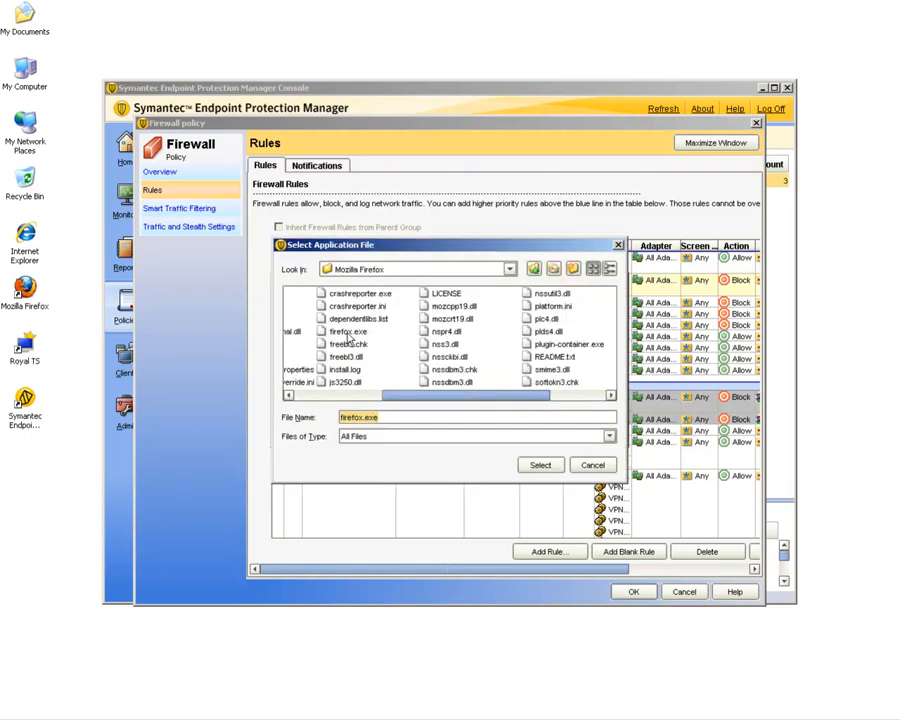
click(350, 332)
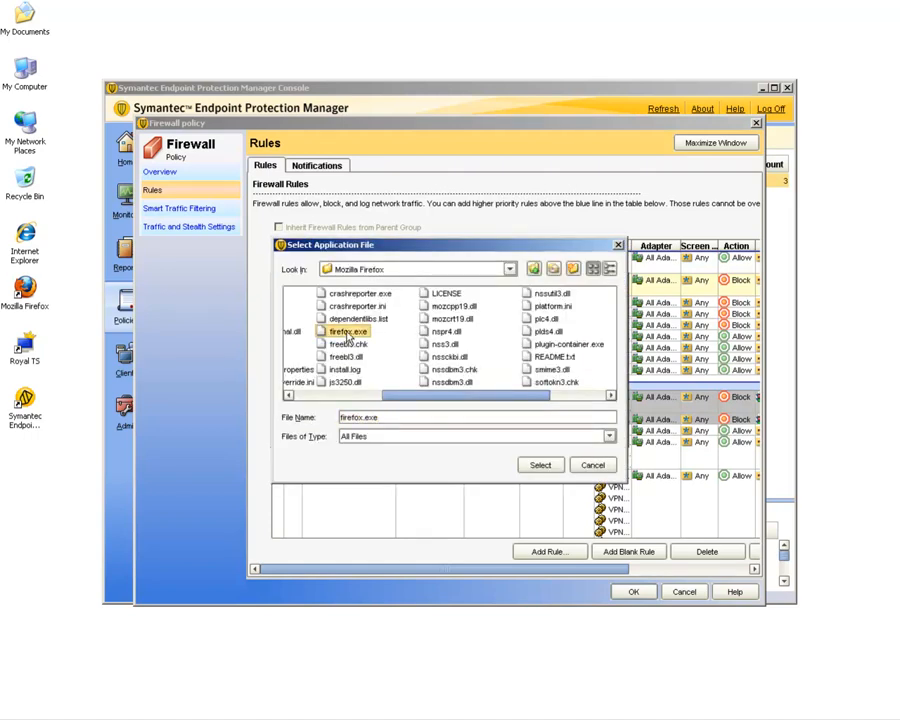
click(540, 465)
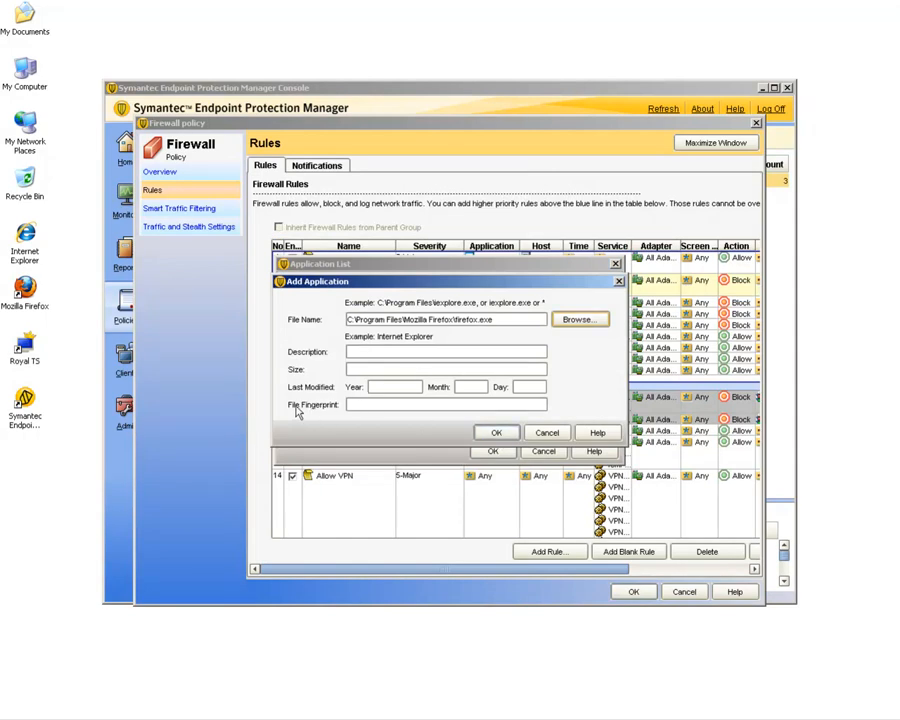
click(497, 434)
click(493, 452)
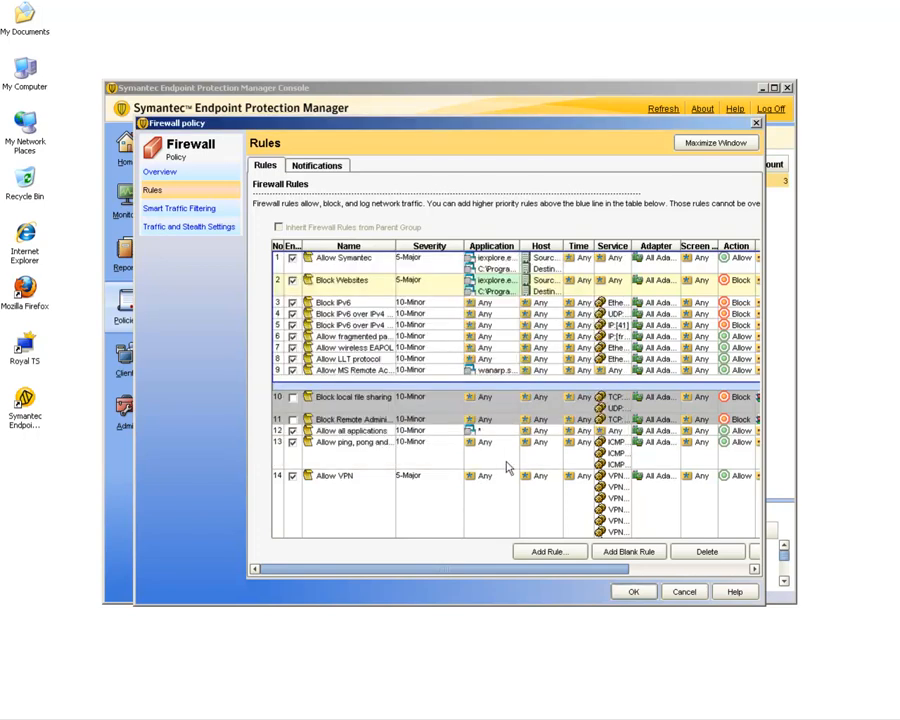
click(634, 592)
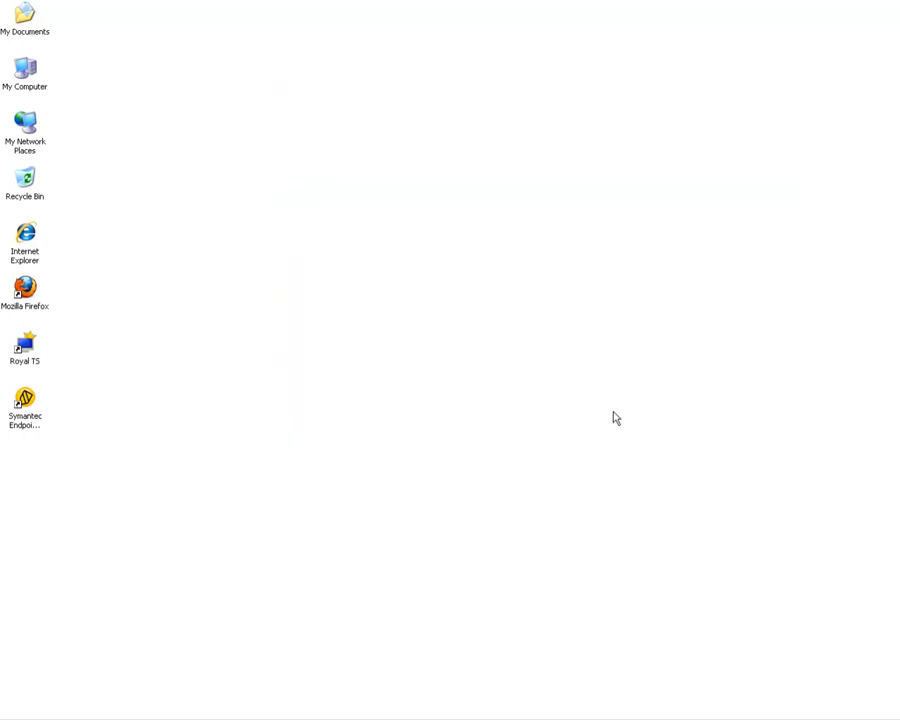
Launch Mozilla Firefox, stop the start page loading, and browse to symantec.
double_click(25, 288)
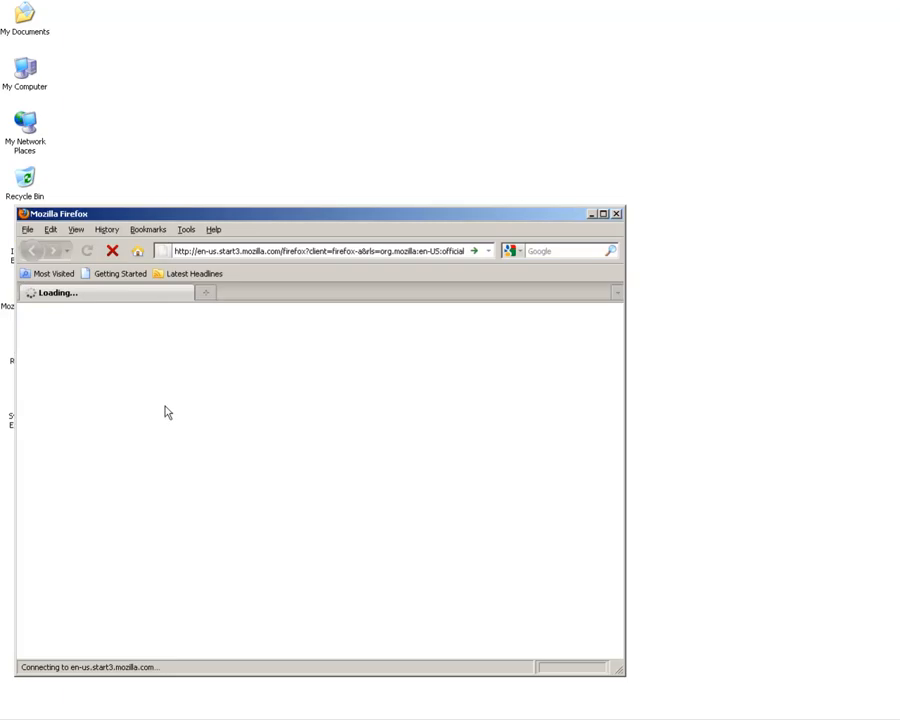
click(112, 251)
click(207, 253)
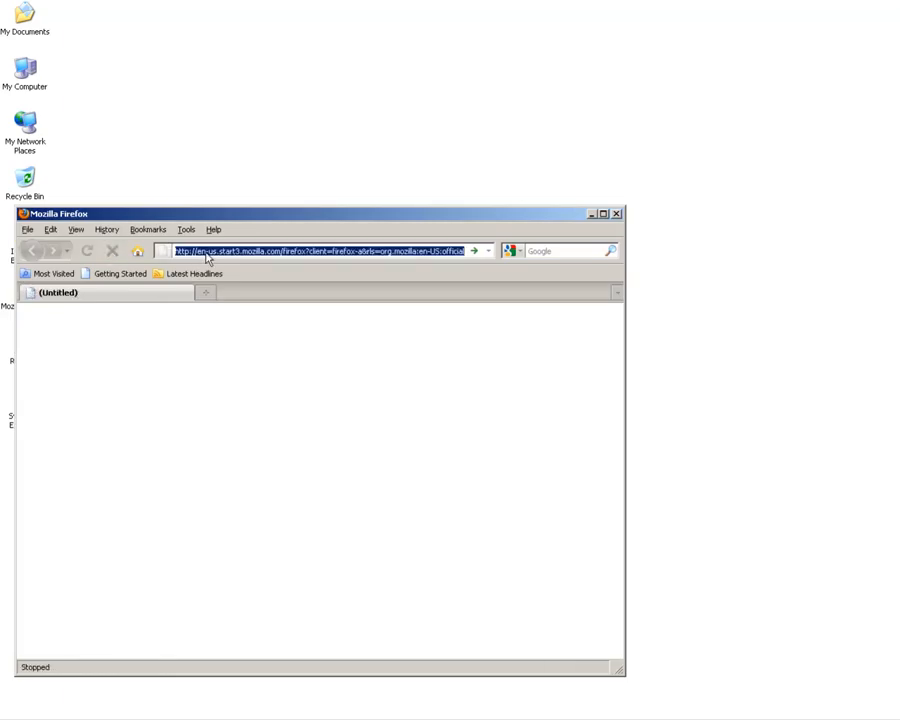
text(symantec)
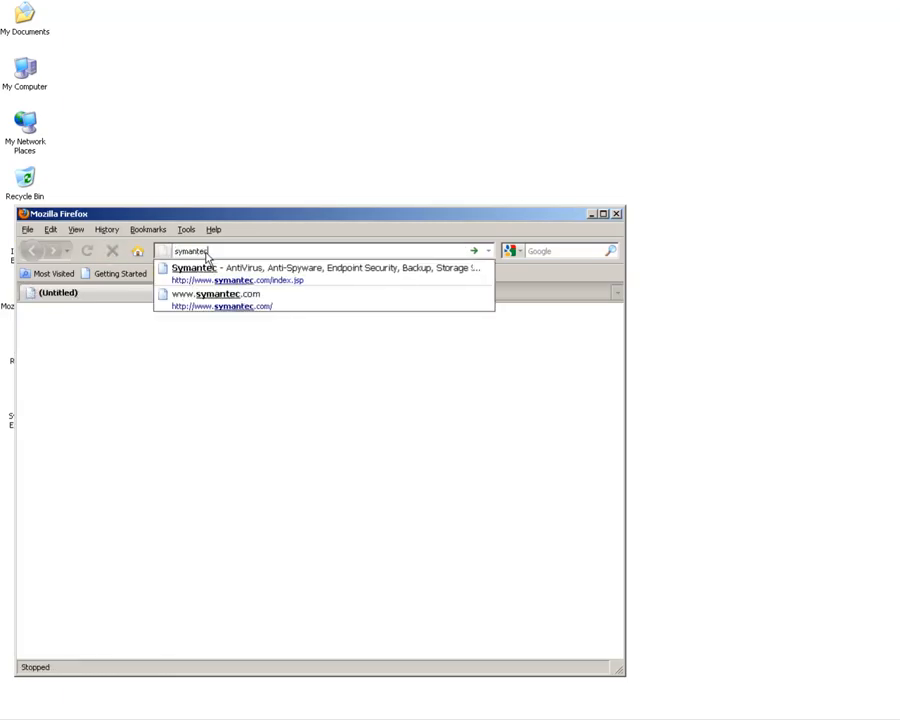
key(Return)
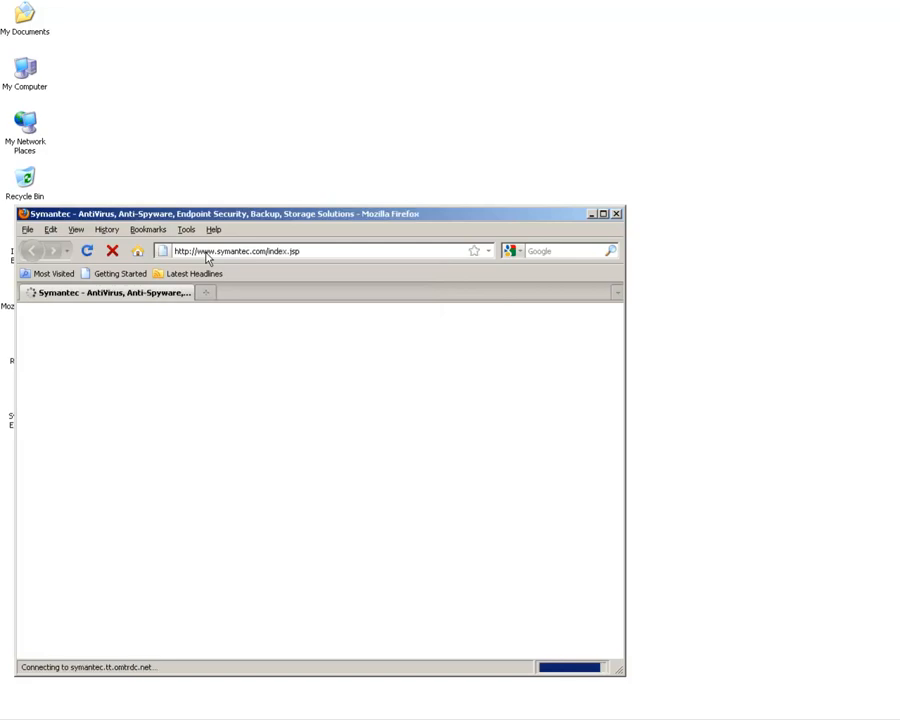
Browse to google in the Firefox window.
click(207, 253)
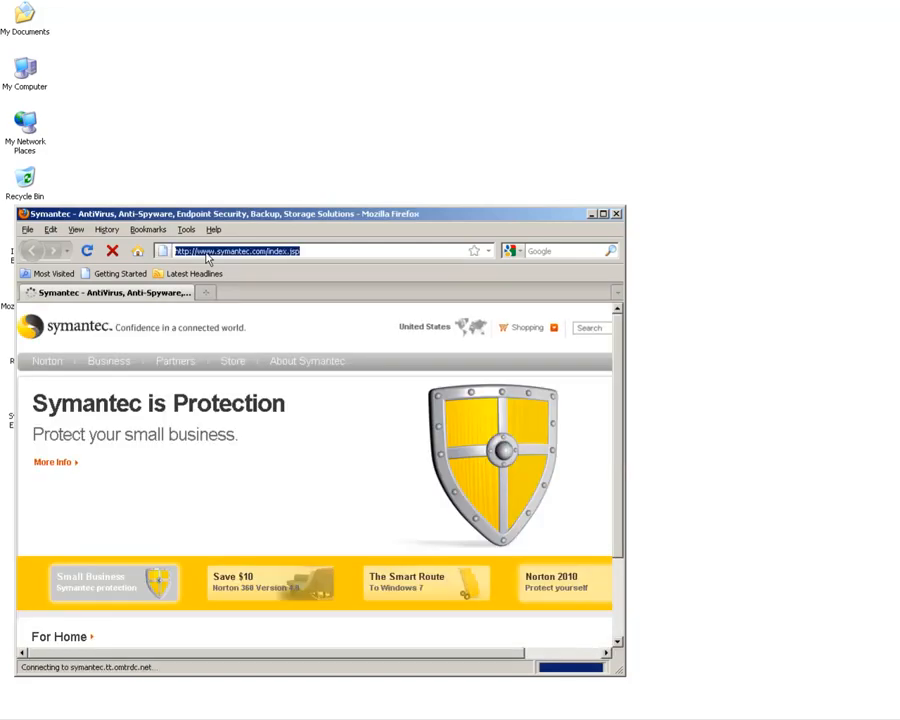
text(google)
key(Return)
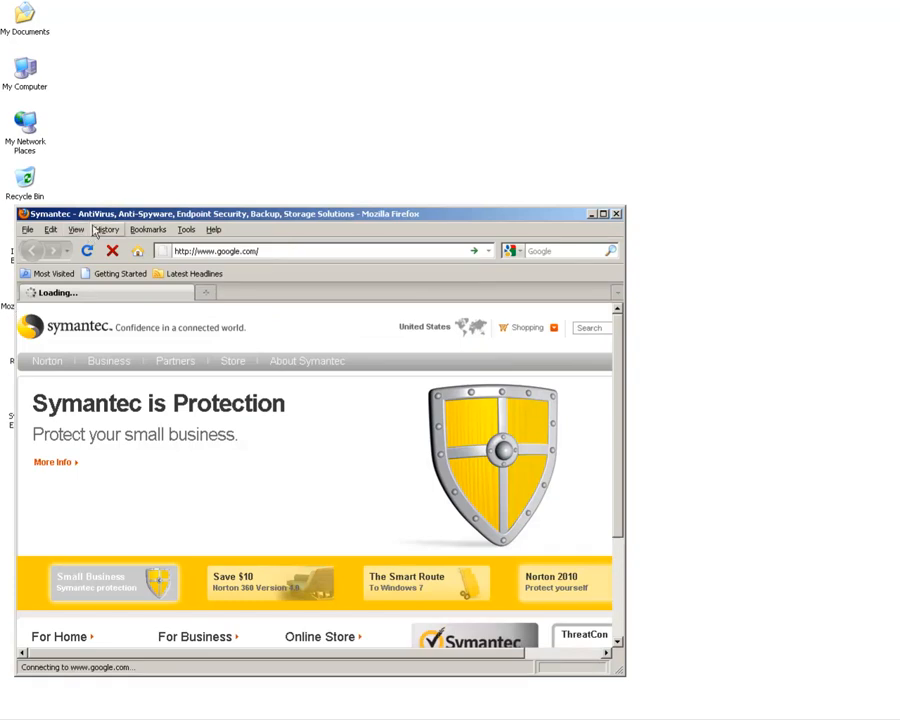
Open a second Firefox window and browse to yahoo.
drag(105, 214, 358, 38)
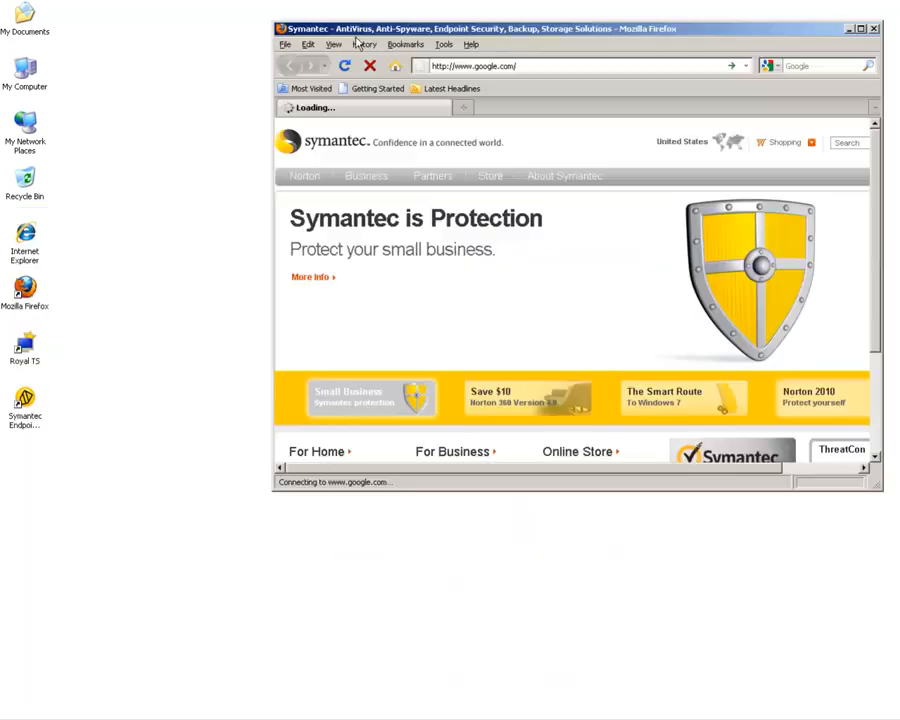
double_click(33, 308)
drag(506, 53, 252, 206)
click(255, 237)
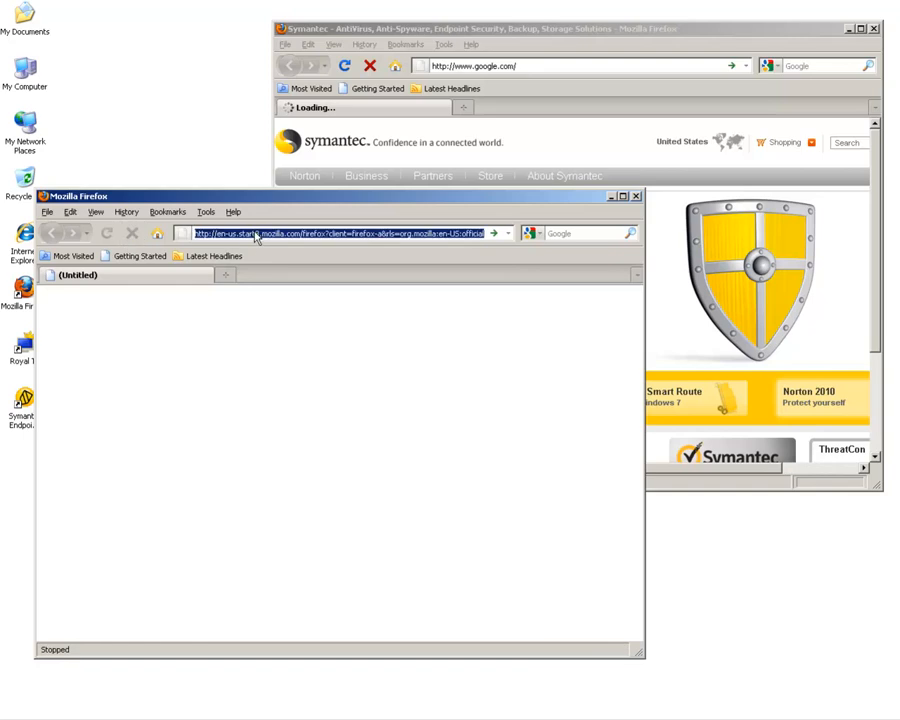
text(yahoo)
key(Return)
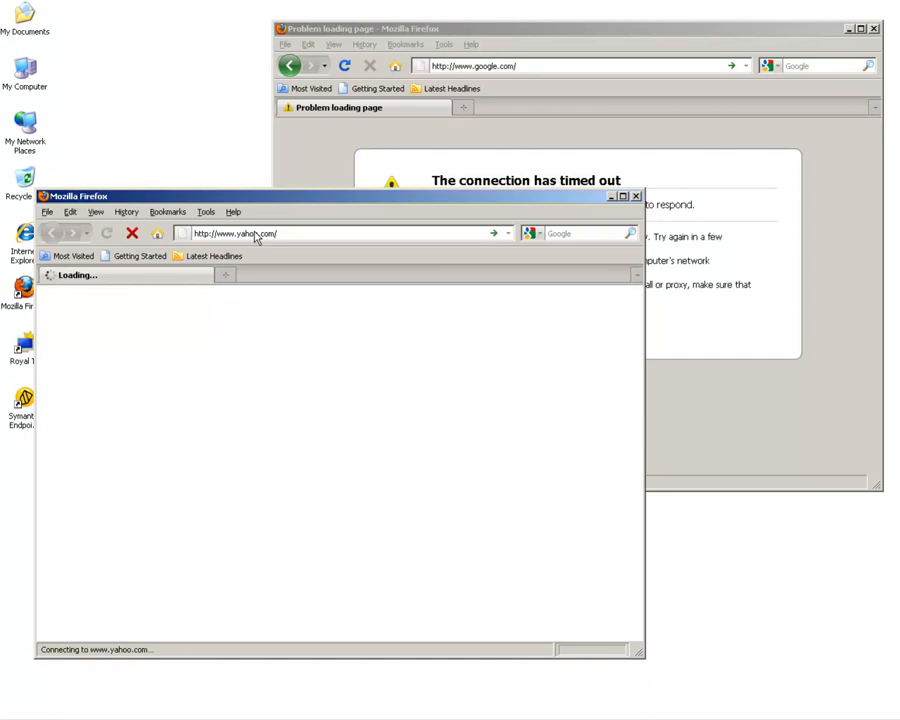
Close both Firefox windows.
click(672, 33)
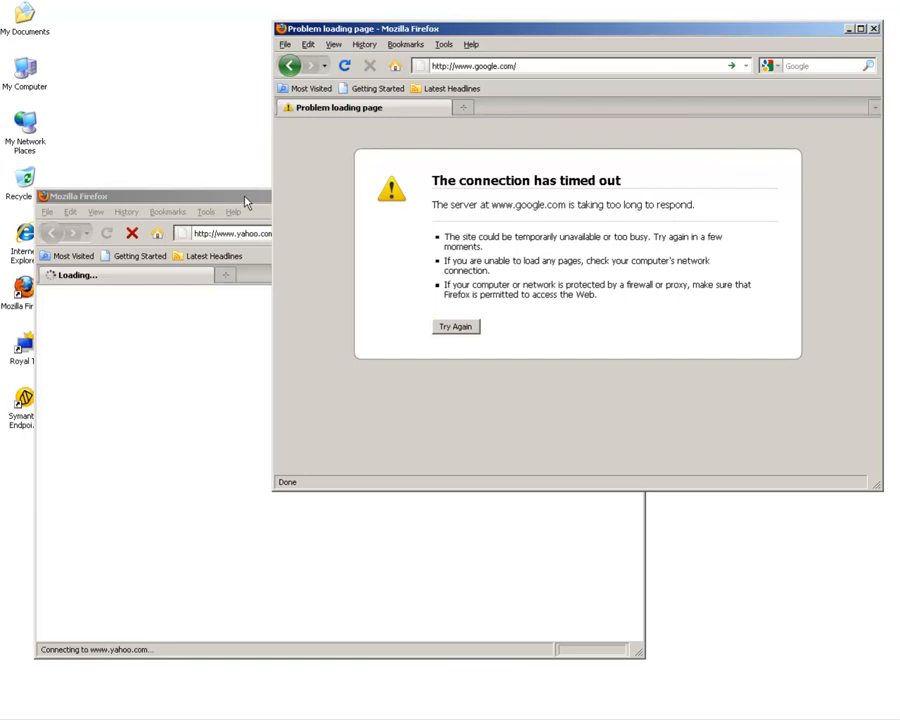
click(874, 28)
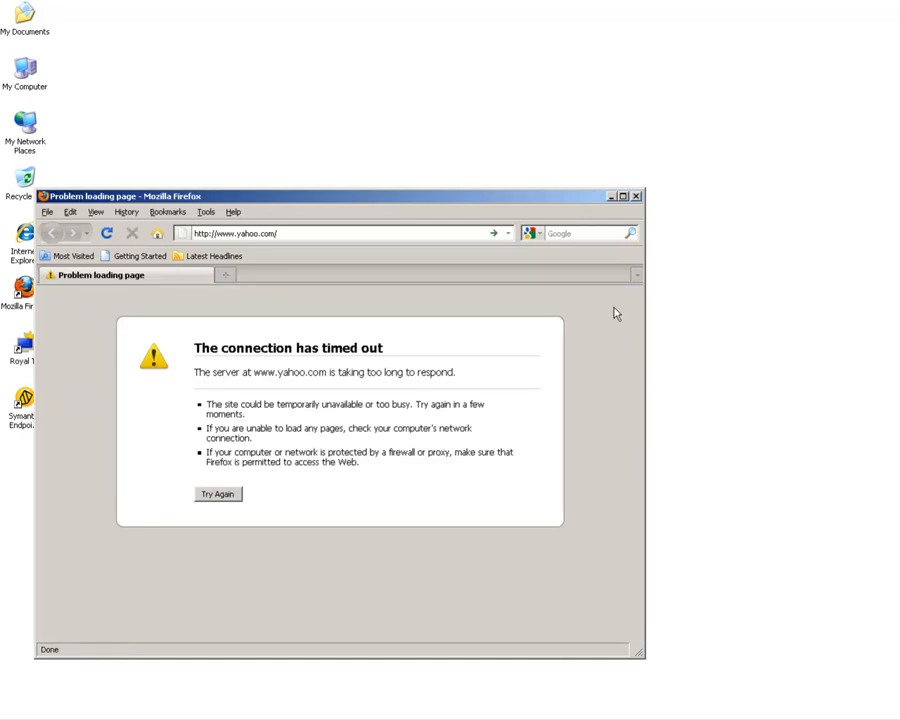
click(637, 197)
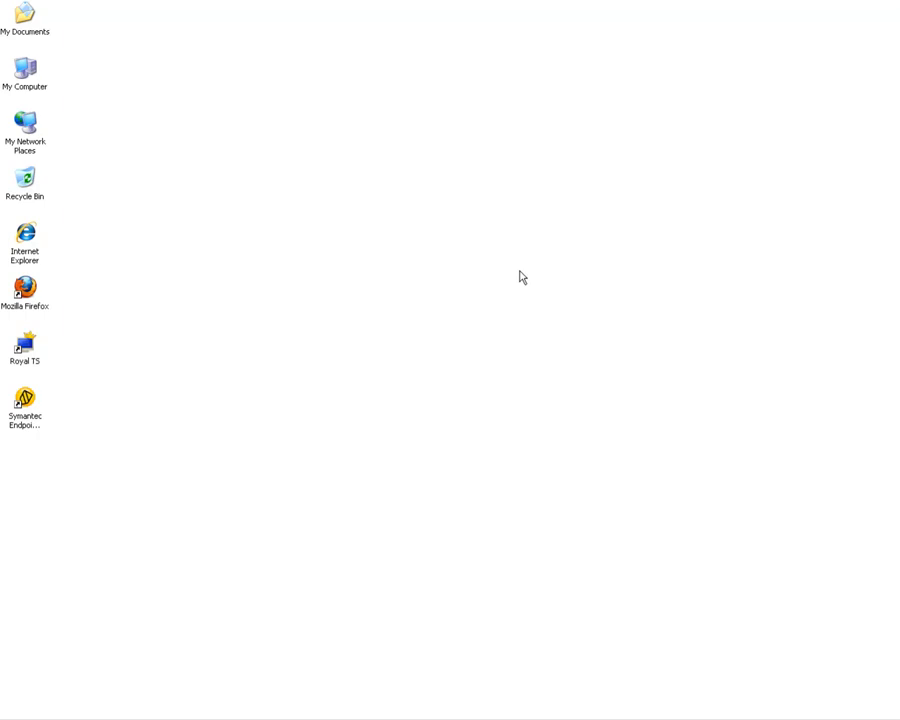
Open the firewall policy's rules and move the Block Websites rule above the Allow Symantec rule.
key(alt+Tab)
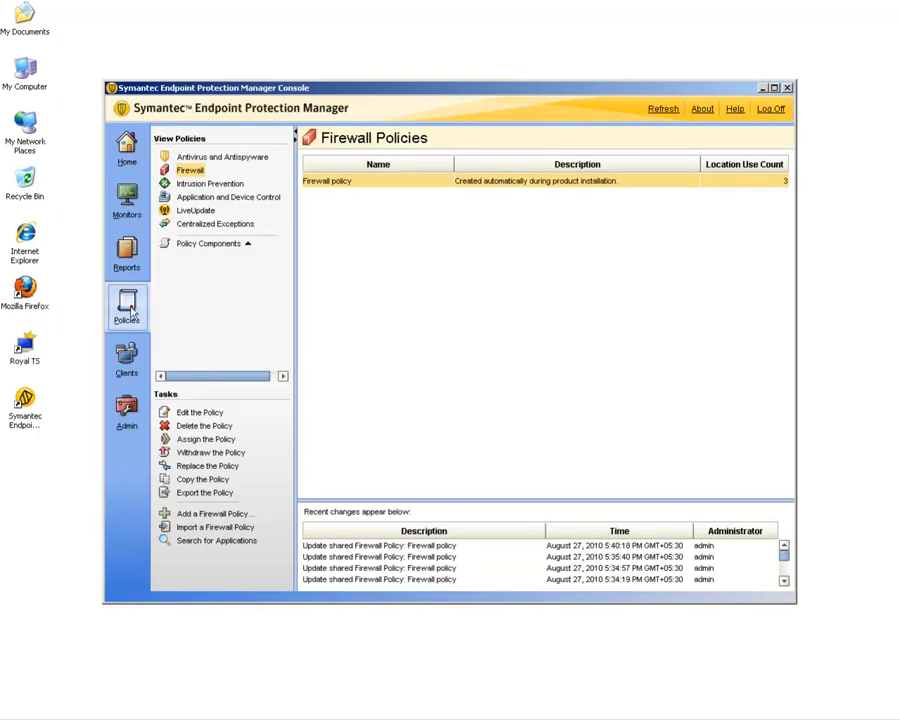
double_click(338, 188)
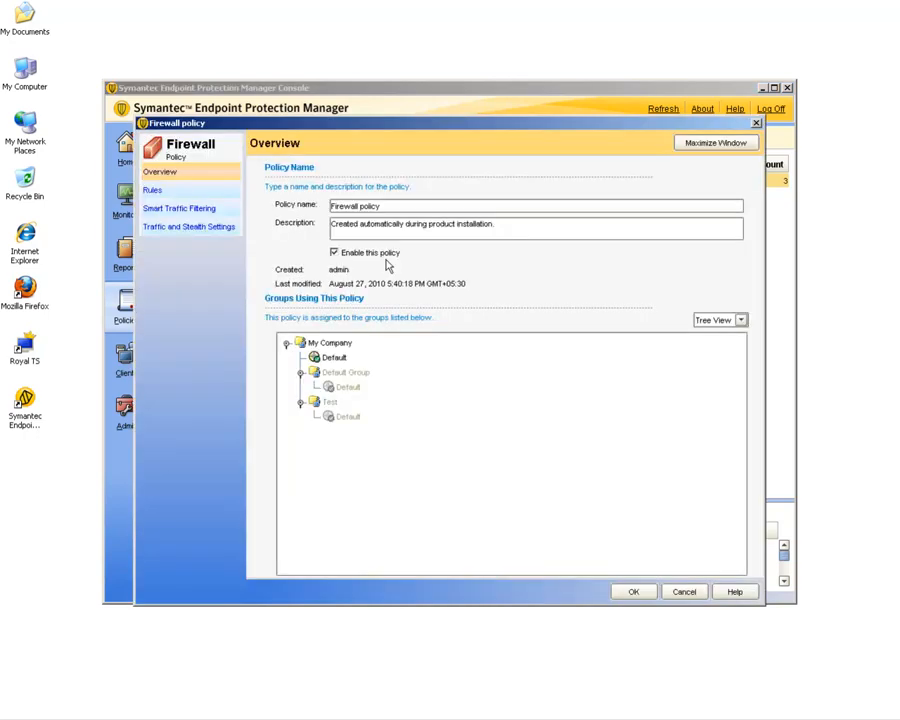
click(152, 191)
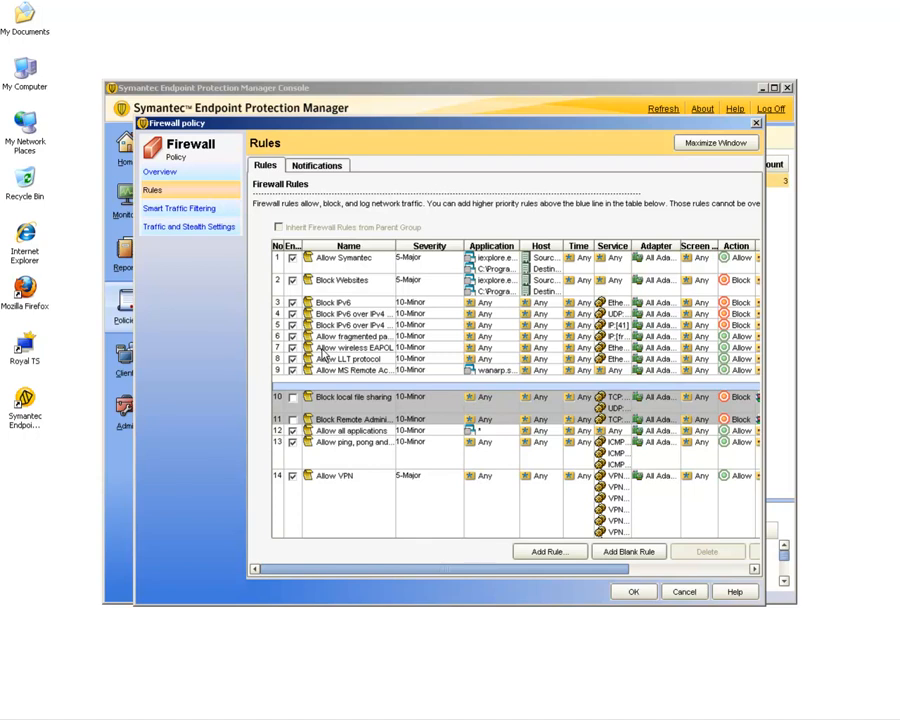
click(280, 285)
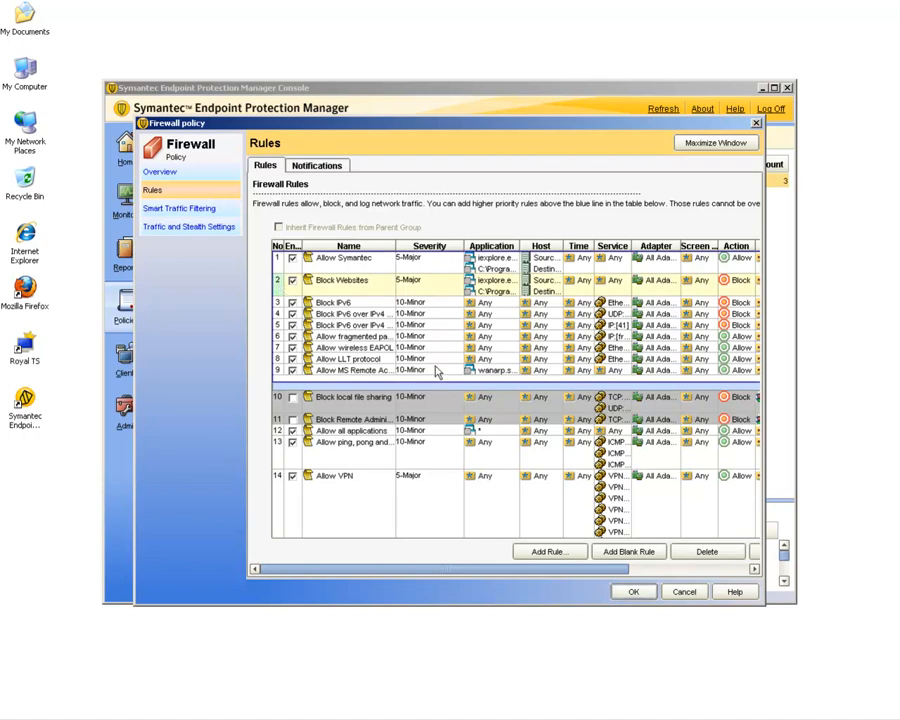
drag(446, 574, 595, 581)
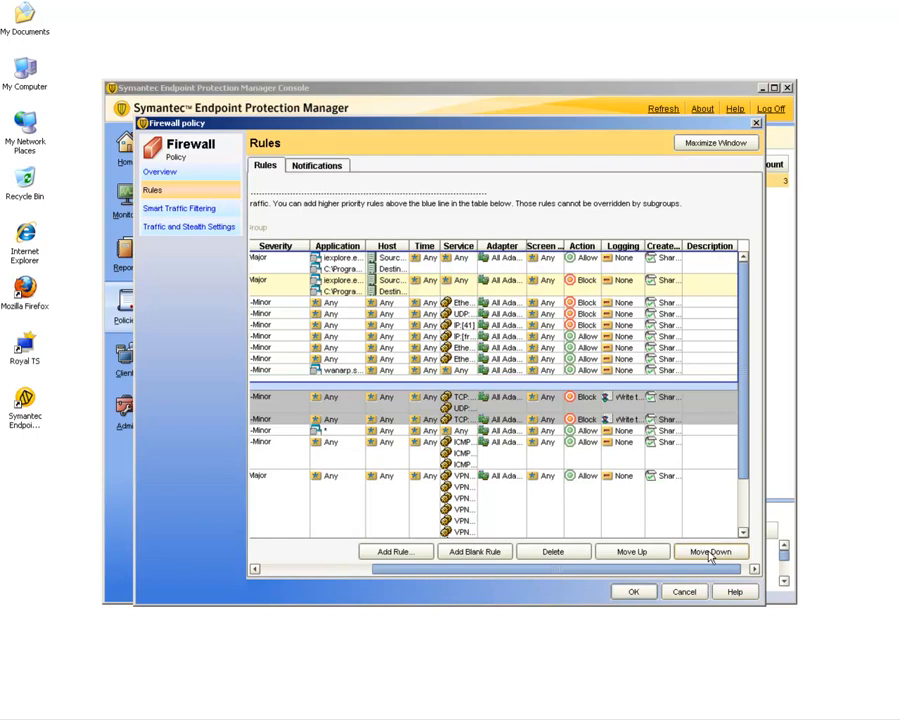
click(624, 551)
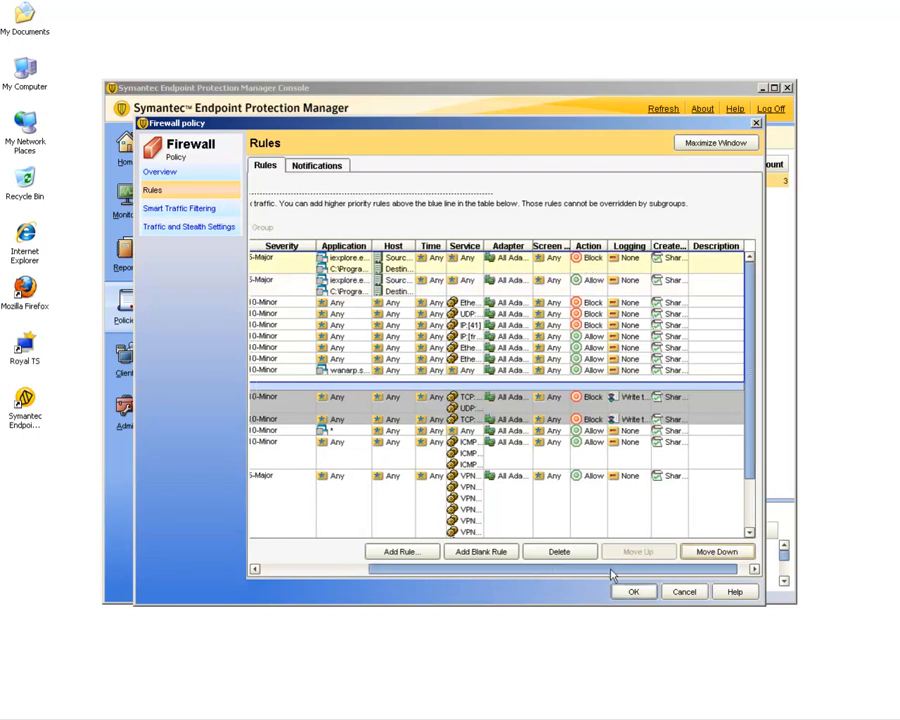
drag(612, 576, 418, 576)
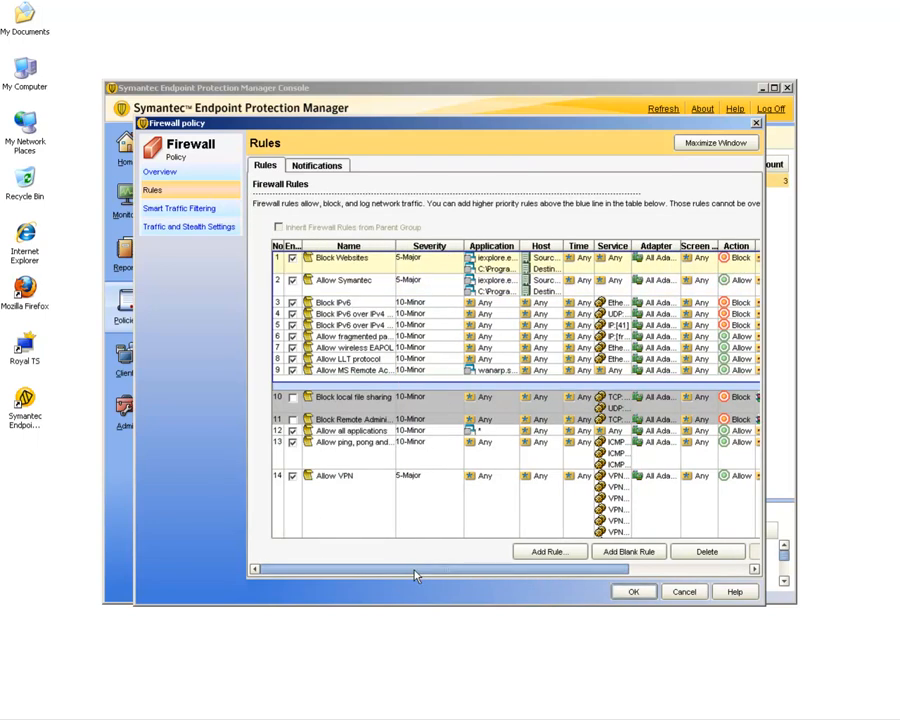
Set the Block Websites rule's destination host to the DNS domain *.facebook.com.
double_click(545, 264)
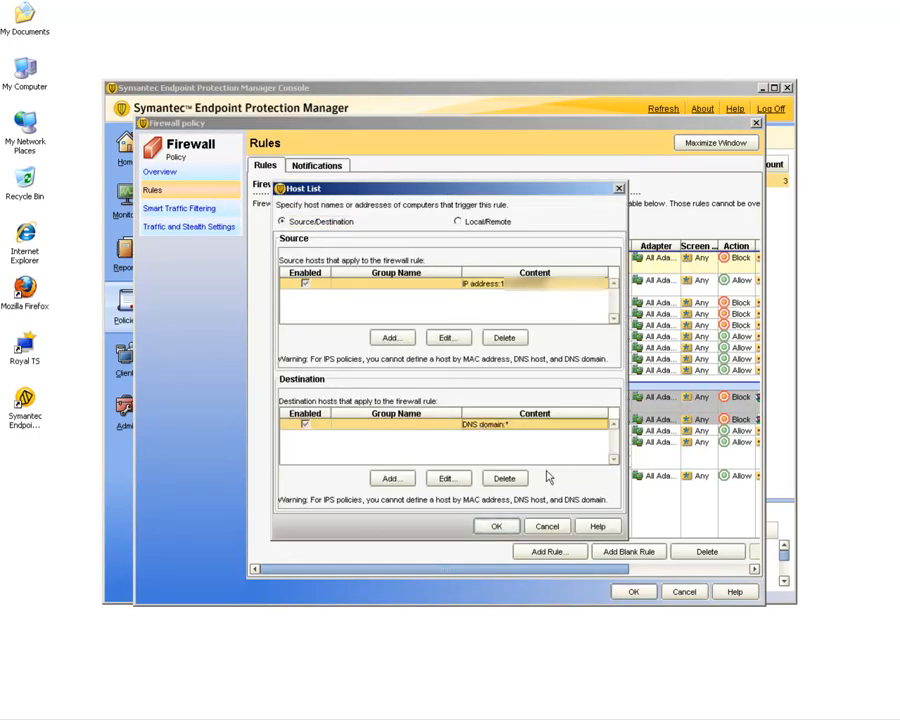
click(446, 478)
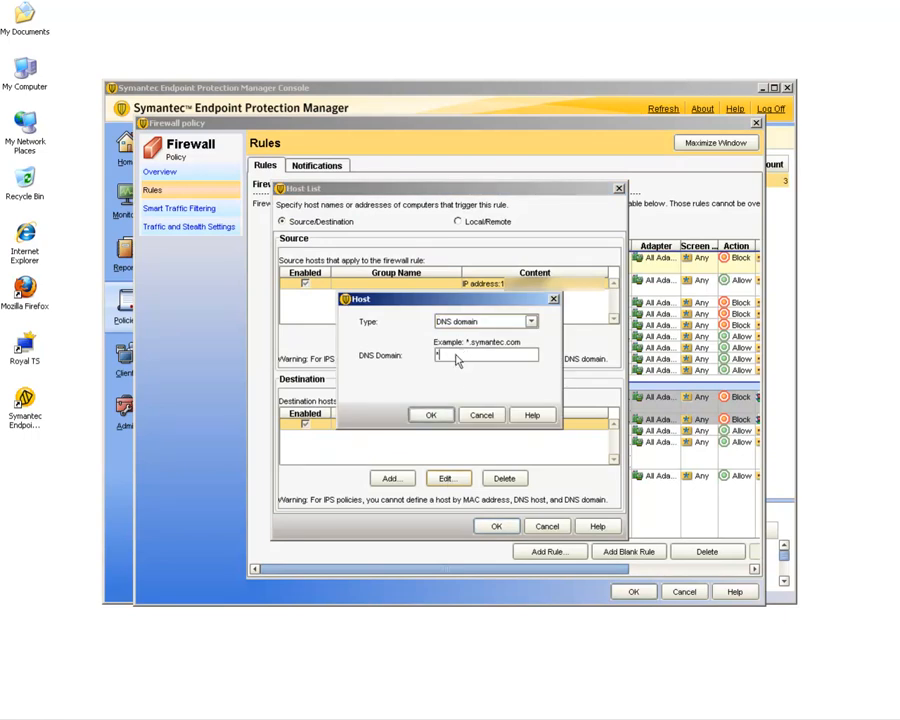
text(.facebook.com)
click(430, 415)
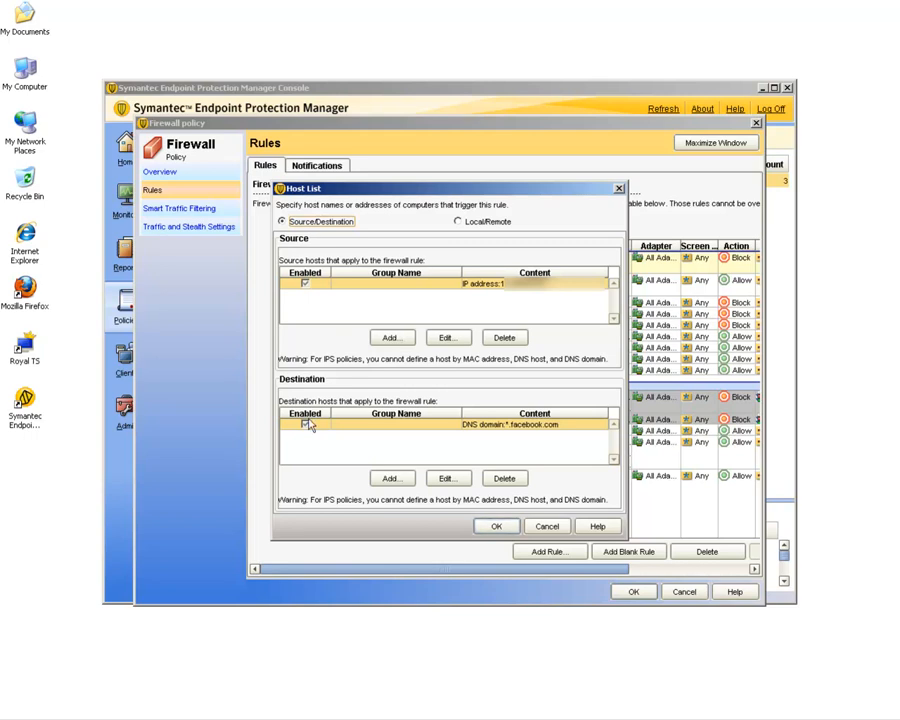
click(496, 529)
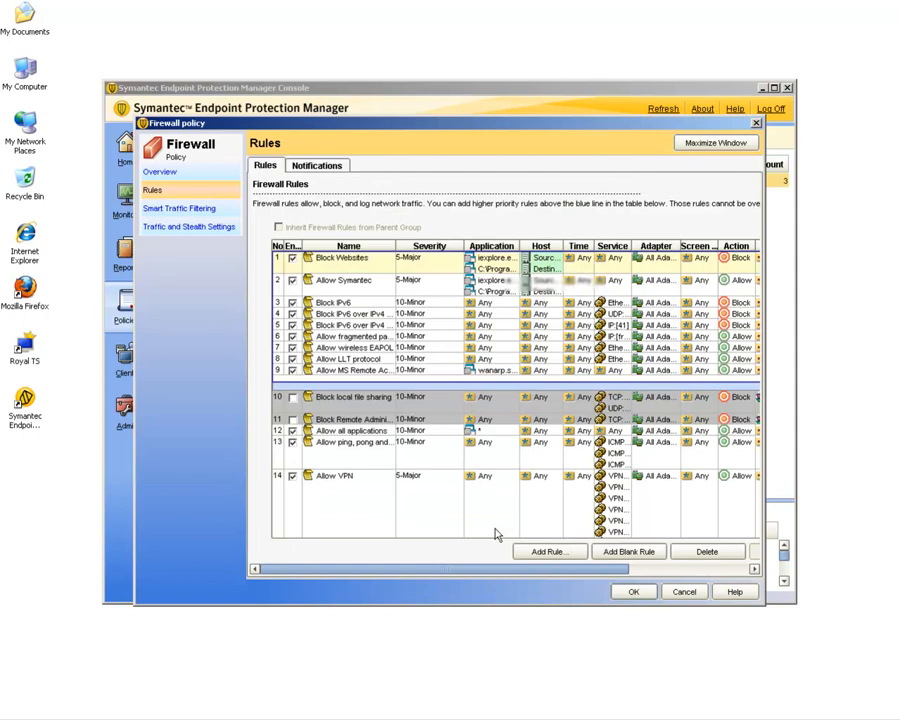
Change the Allow Symantec rule's destination host to the DNS domain *.
double_click(390, 289)
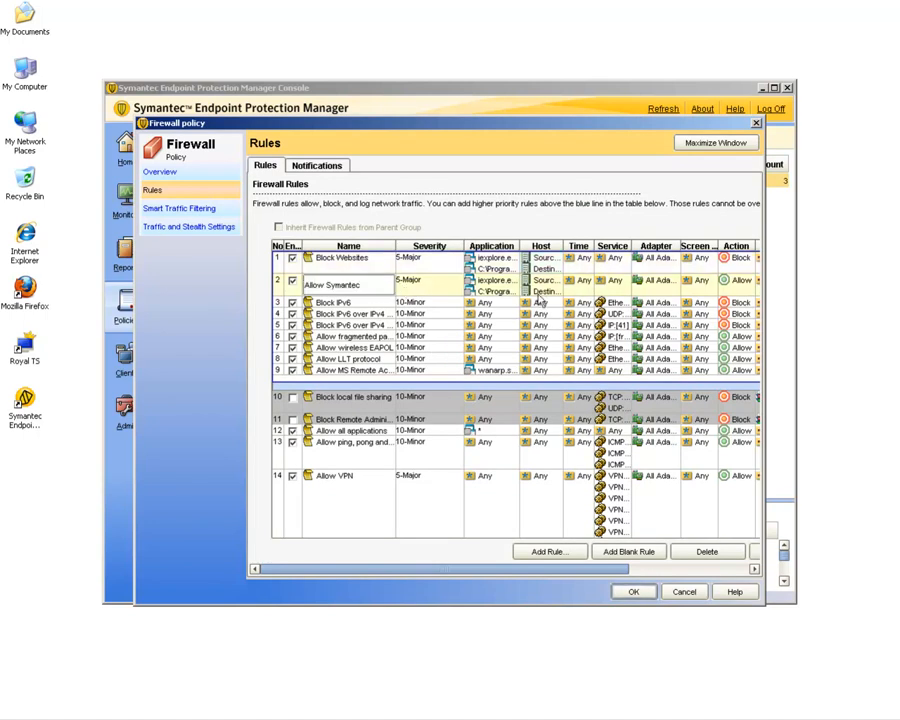
click(546, 291)
double_click(546, 291)
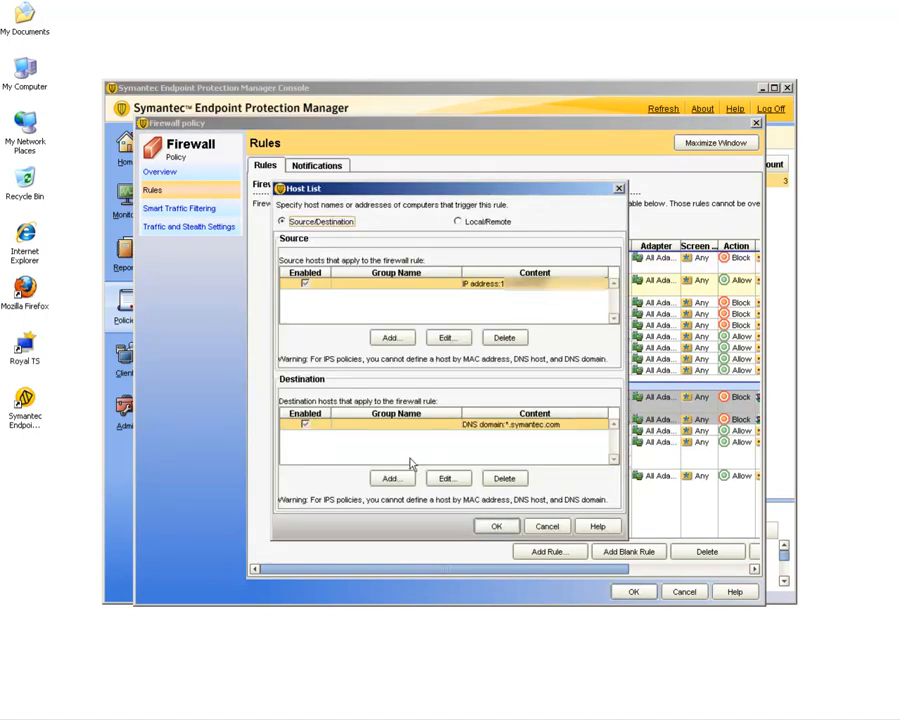
double_click(478, 430)
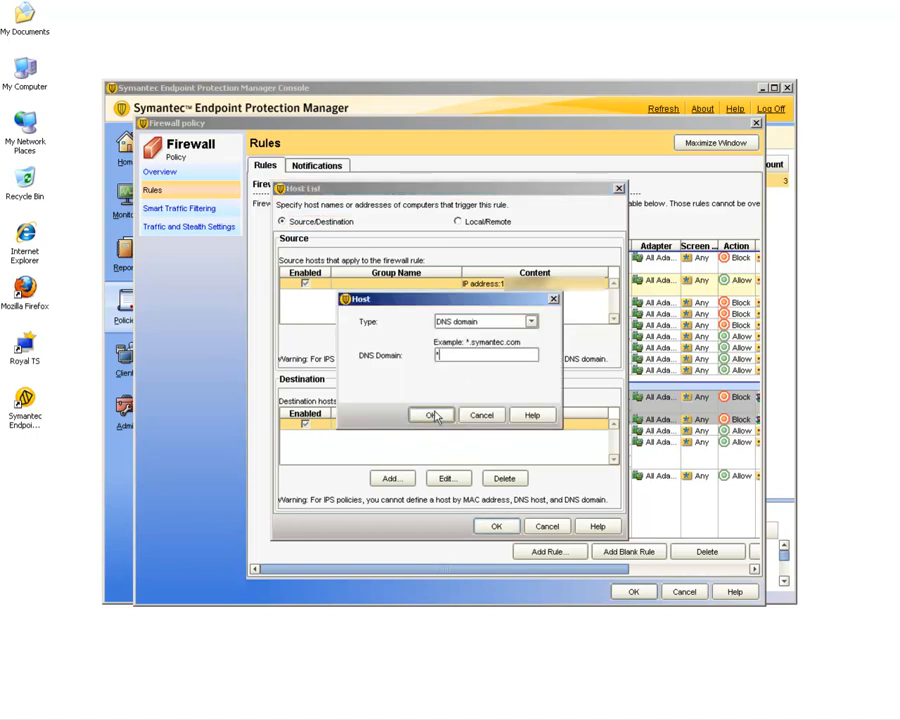
click(432, 414)
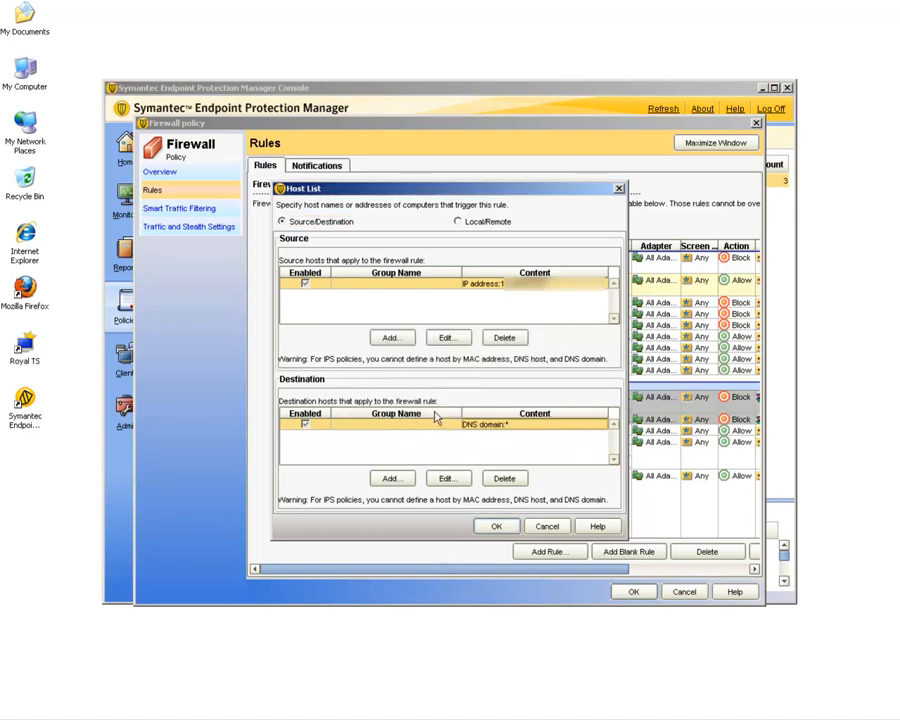
click(497, 528)
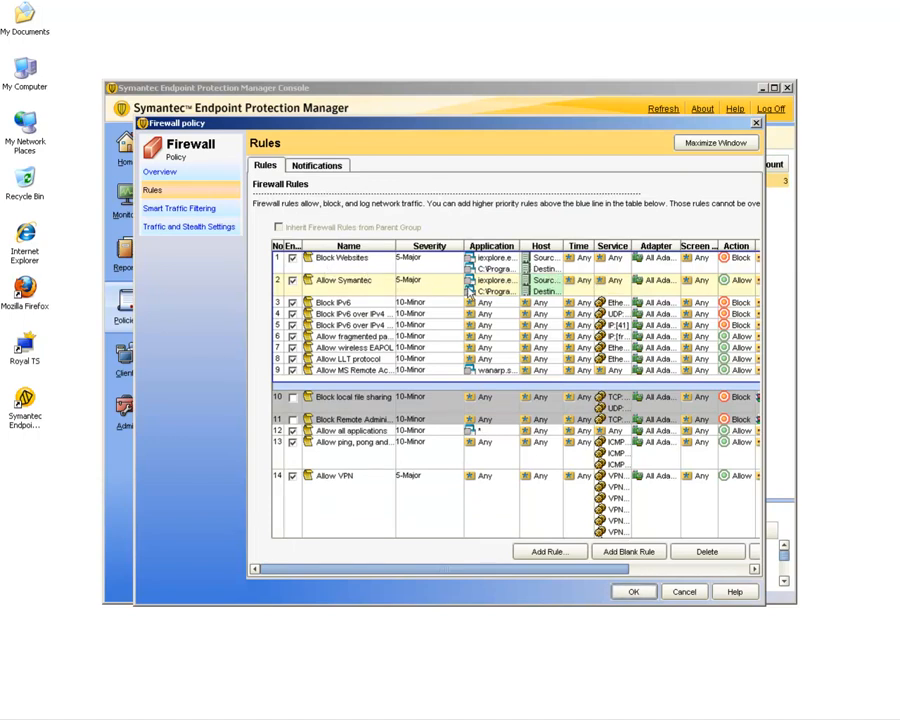
Rename the Allow Symantec rule to Allow all websites.
double_click(367, 287)
key(BackSpace)
key(BackSpace)
key(BackSpace)
key(BackSpace)
key(BackSpace)
key(BackSpace)
key(BackSpace)
key(BackSpace)
text(all)
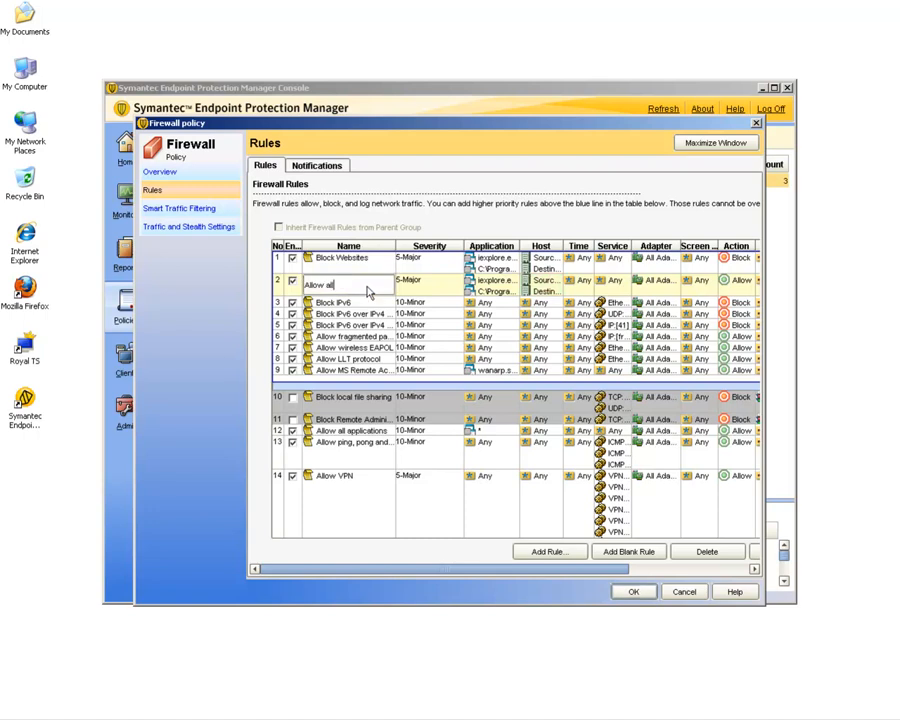
text( websites)
Rename the Block Websites rule to Block One Website, save the firewall policy and minimize the console.
double_click(378, 262)
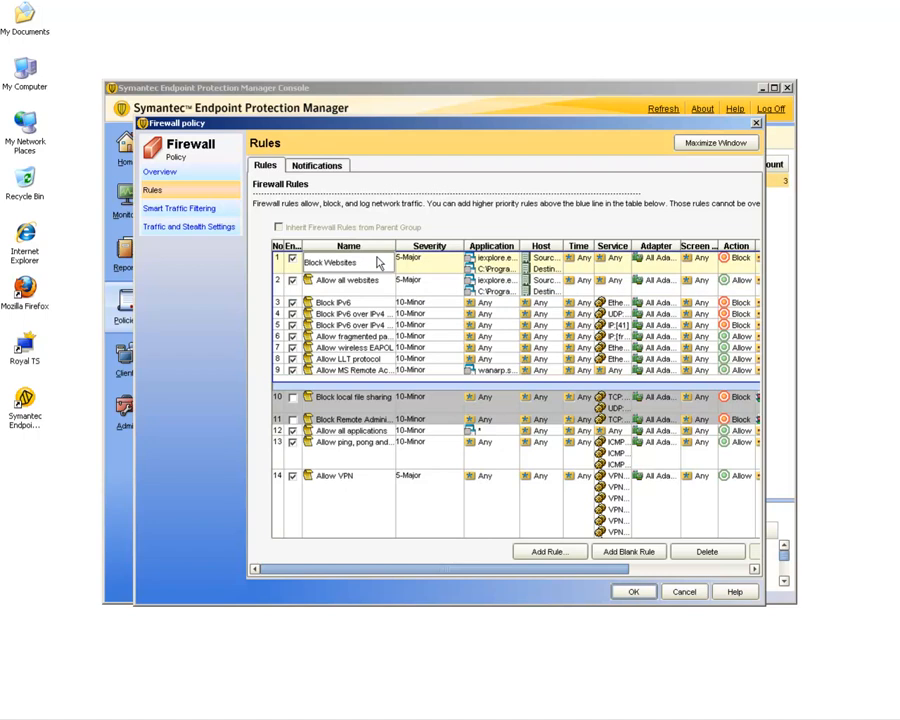
key(BackSpace)
key(BackSpace)
key(BackSpace)
key(BackSpace)
key(BackSpace)
key(BackSpace)
key(BackSpace)
key(BackSpace)
text(One Website)
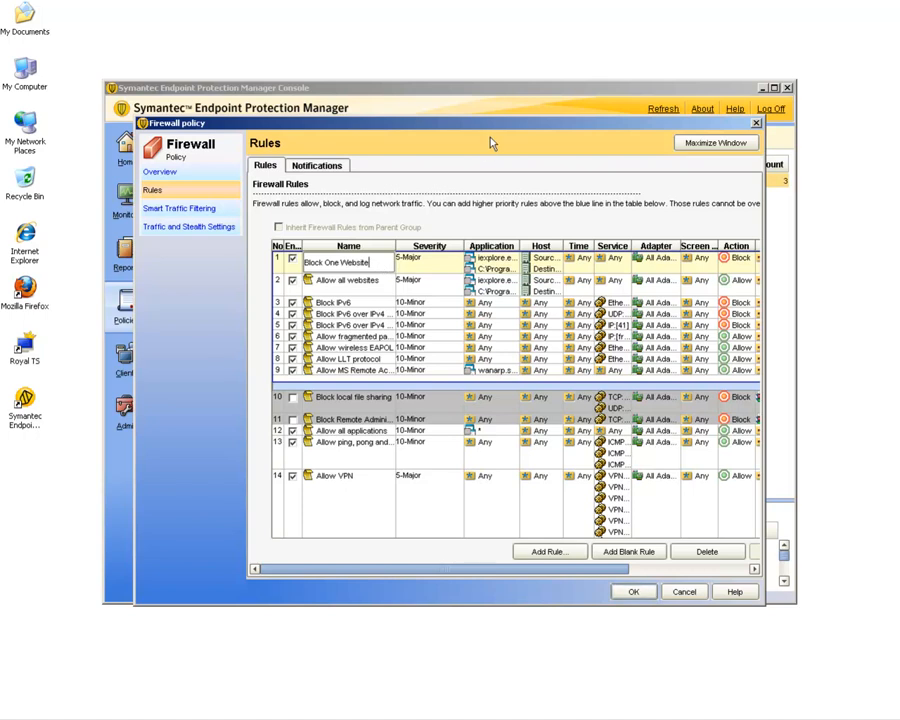
click(634, 592)
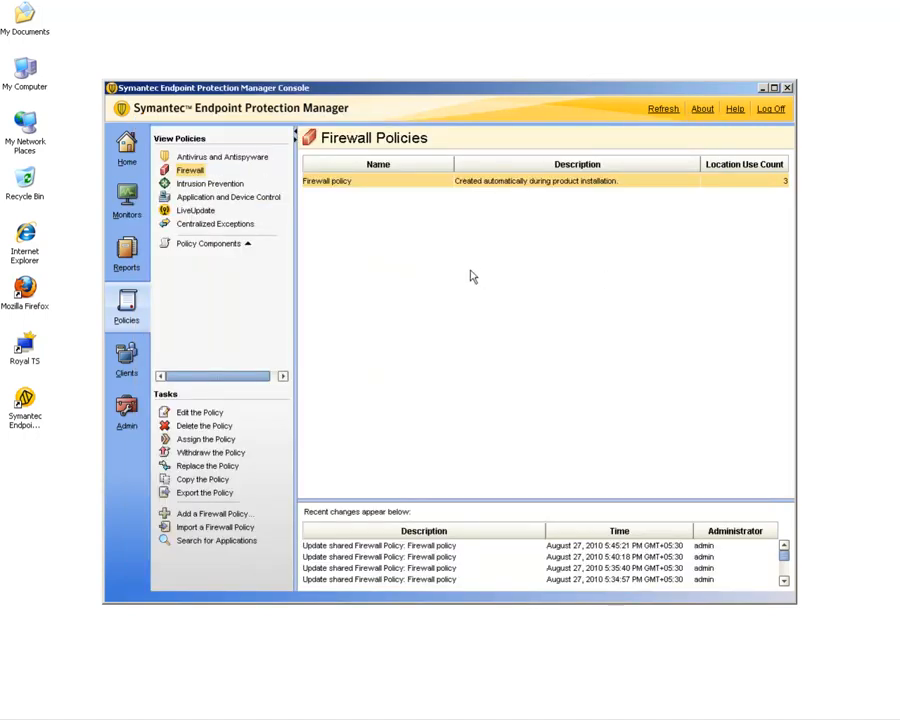
click(762, 88)
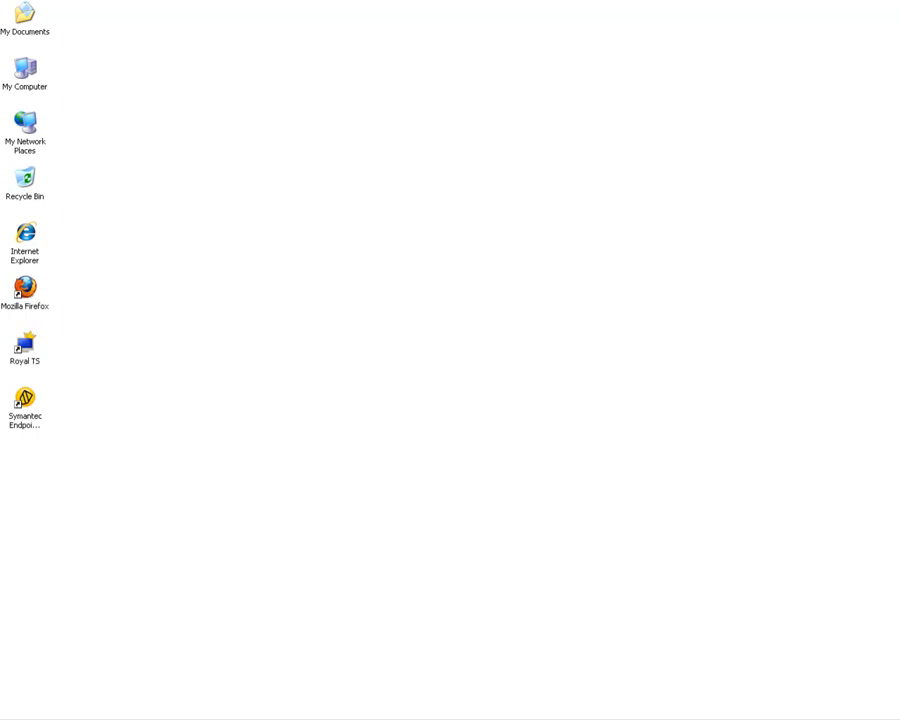
Open Internet Explorer and browse to google, then to yahoo.
double_click(24, 250)
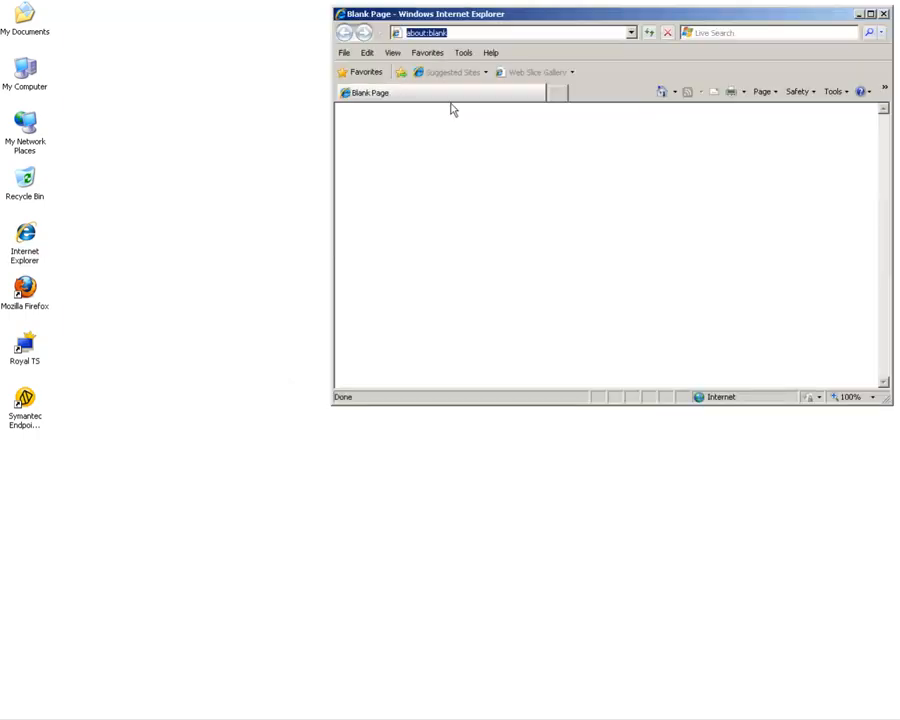
text(googler)
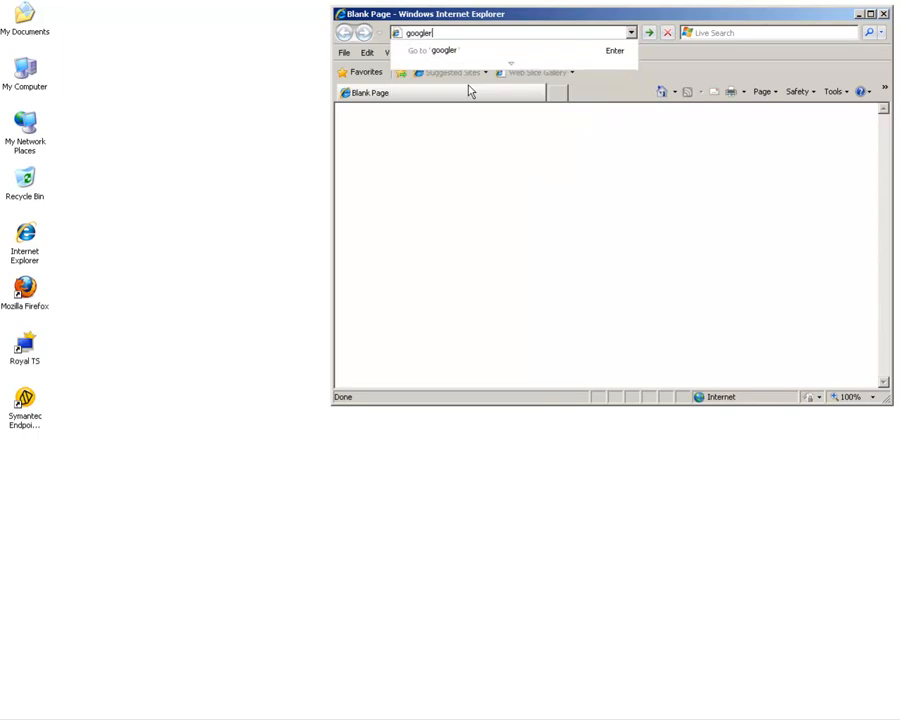
key(ctrl+Return)
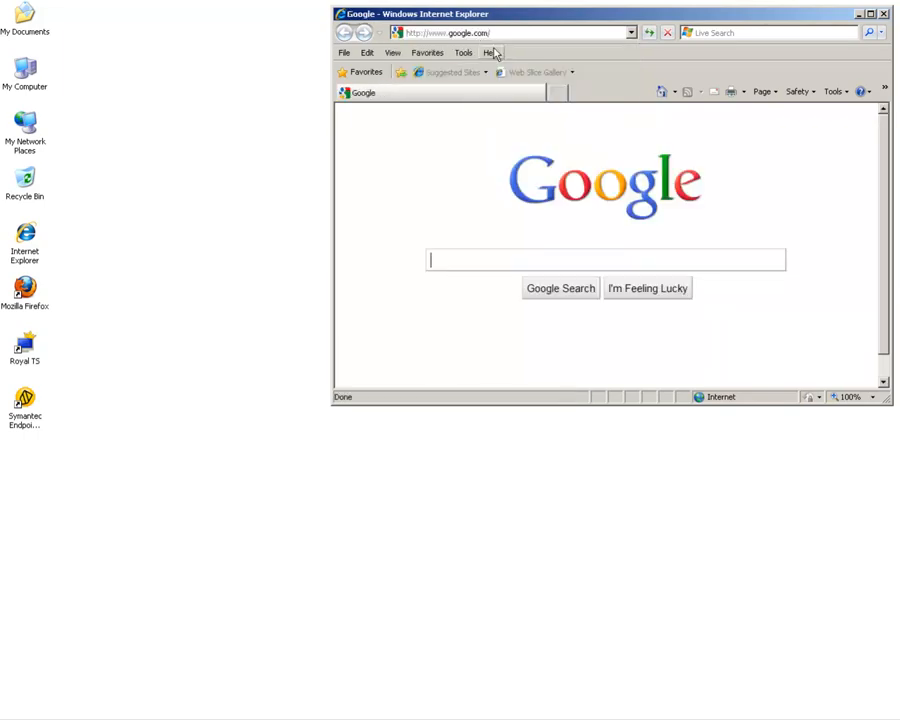
click(520, 32)
text(yahoo)
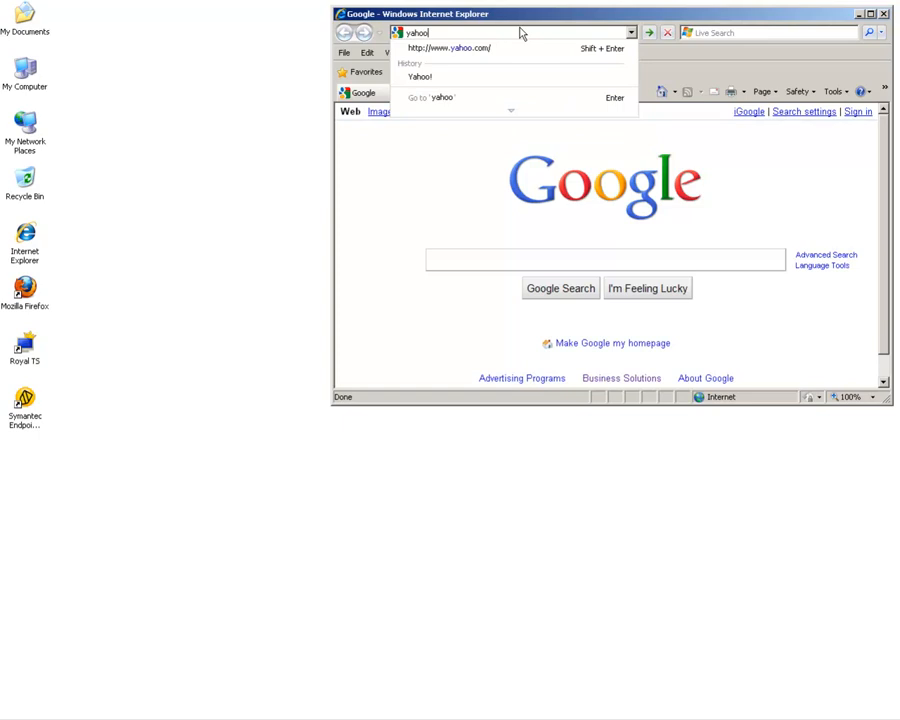
key(ctrl+Return)
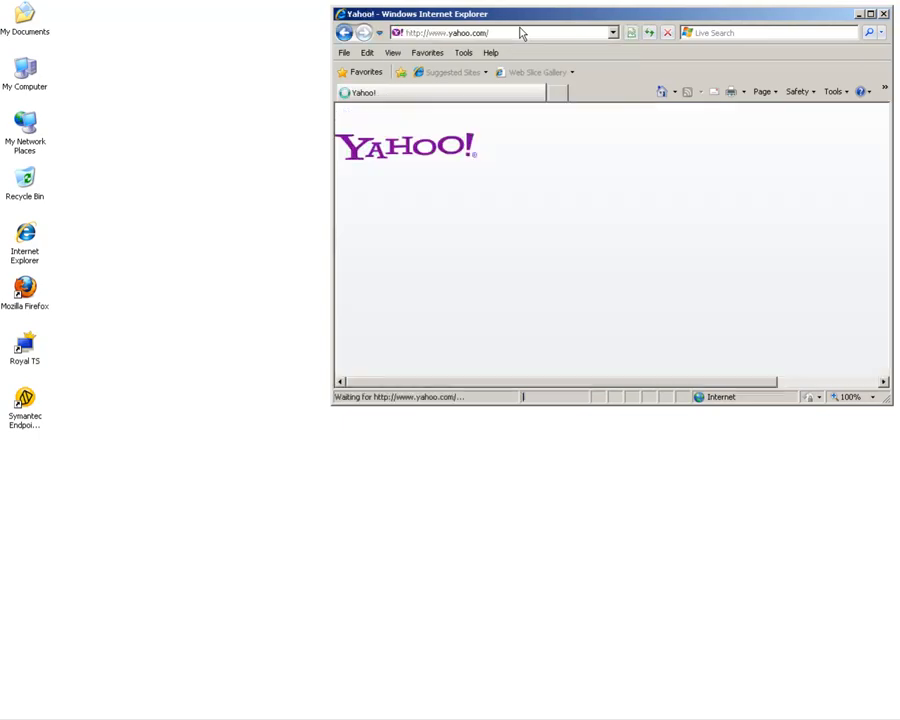
Browse to facebook in Internet Explorer and close the browser.
click(516, 32)
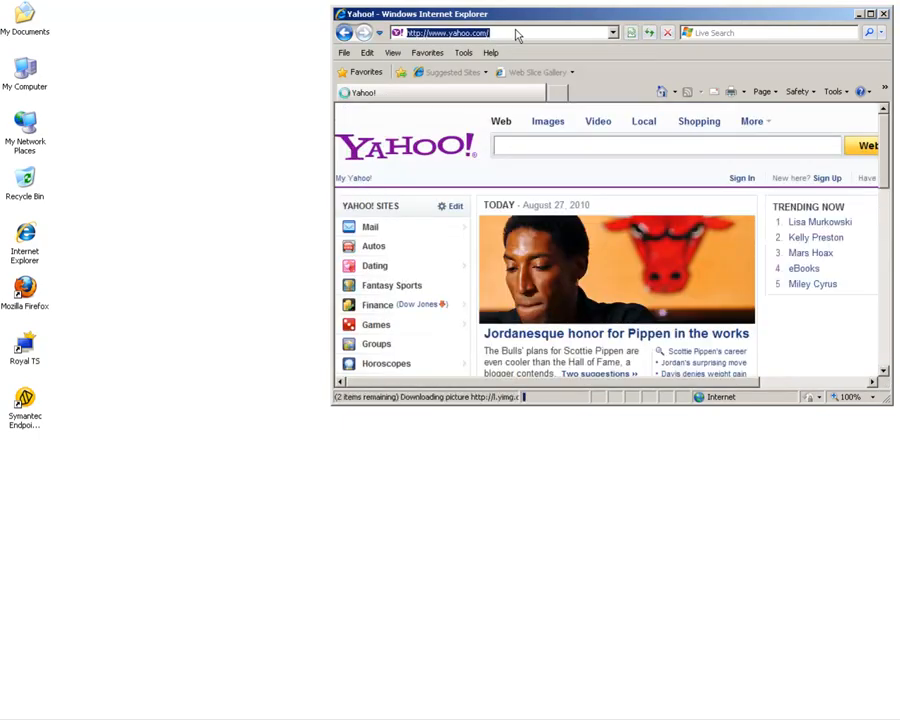
text(facebook)
key(shift+Return)
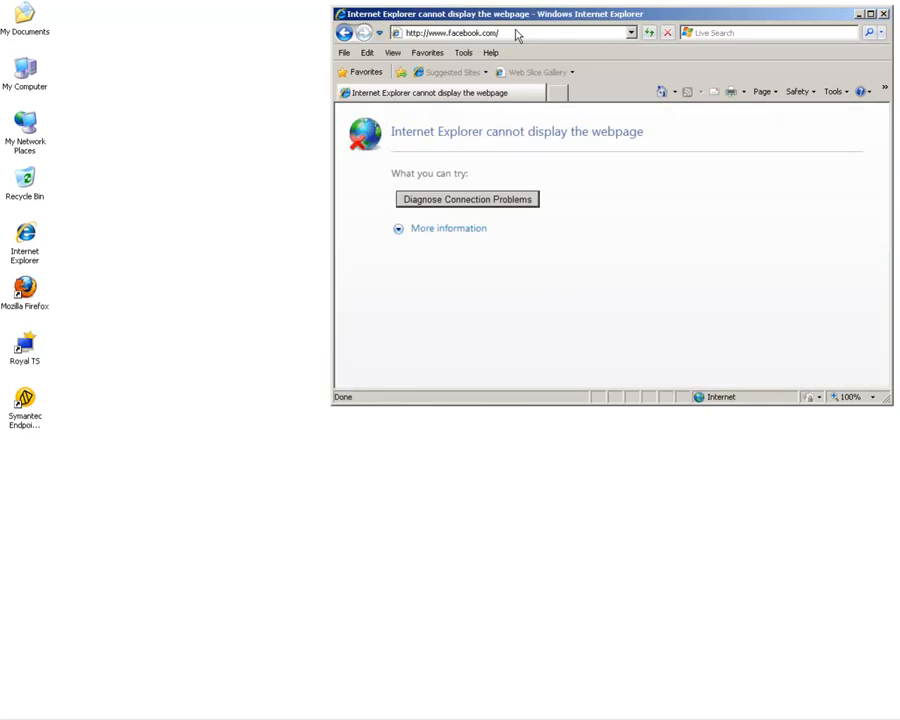
click(884, 15)
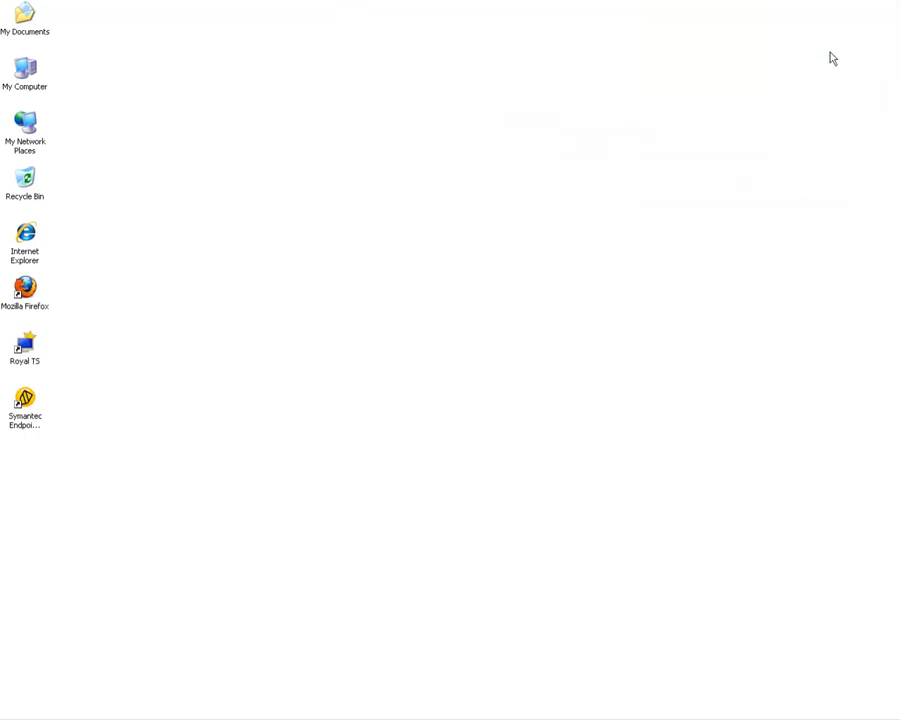
Launch Firefox, stop the start page loading, and browse to yahoo.
double_click(28, 307)
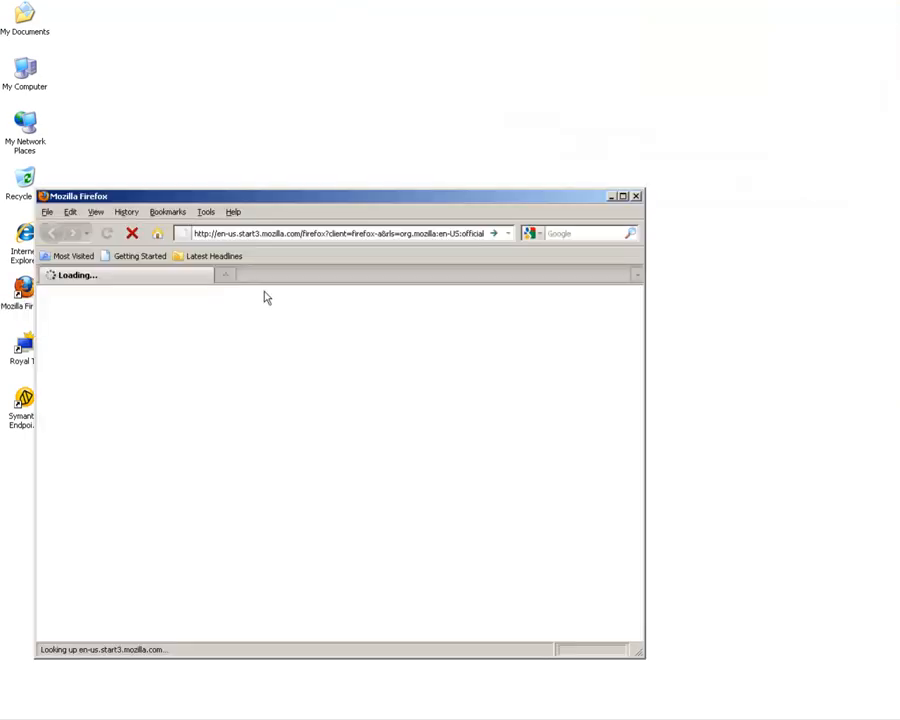
click(133, 235)
click(313, 237)
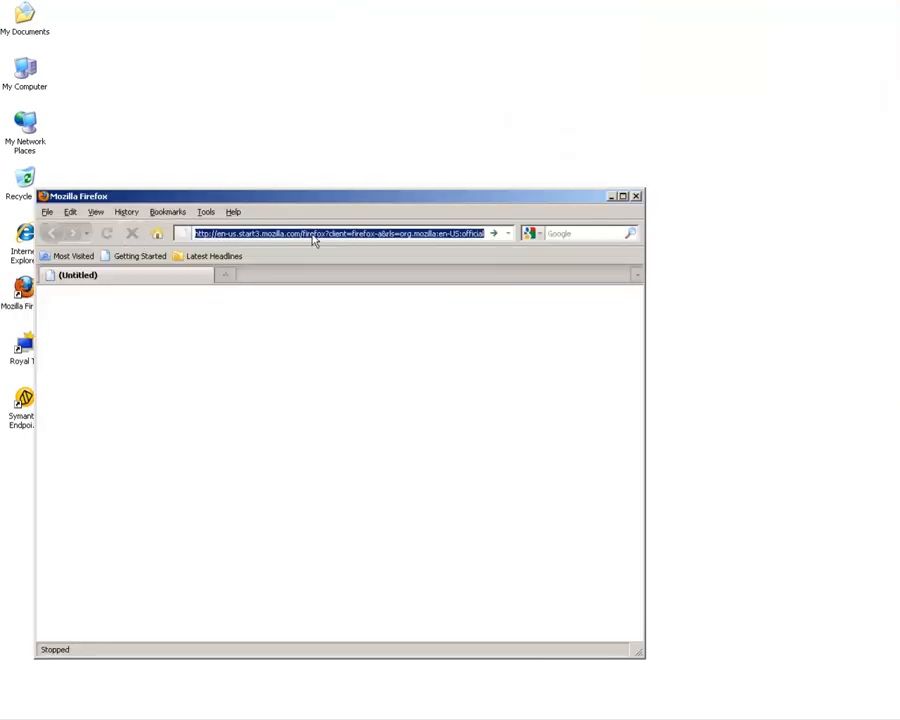
text(yahoo)
key(Return)
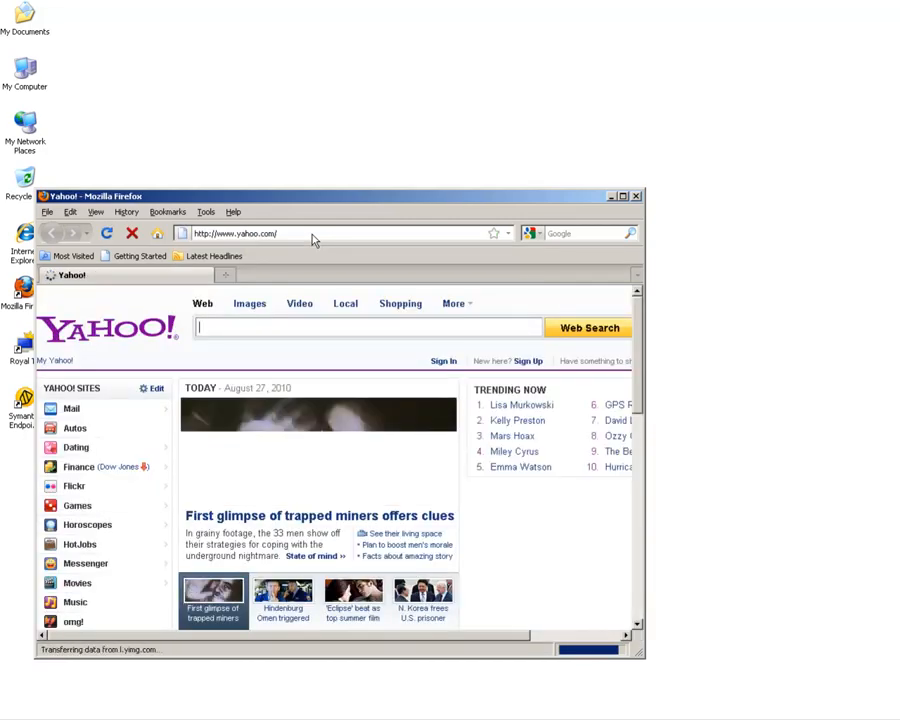
Browse to facebook in Firefox and close the browser.
click(312, 236)
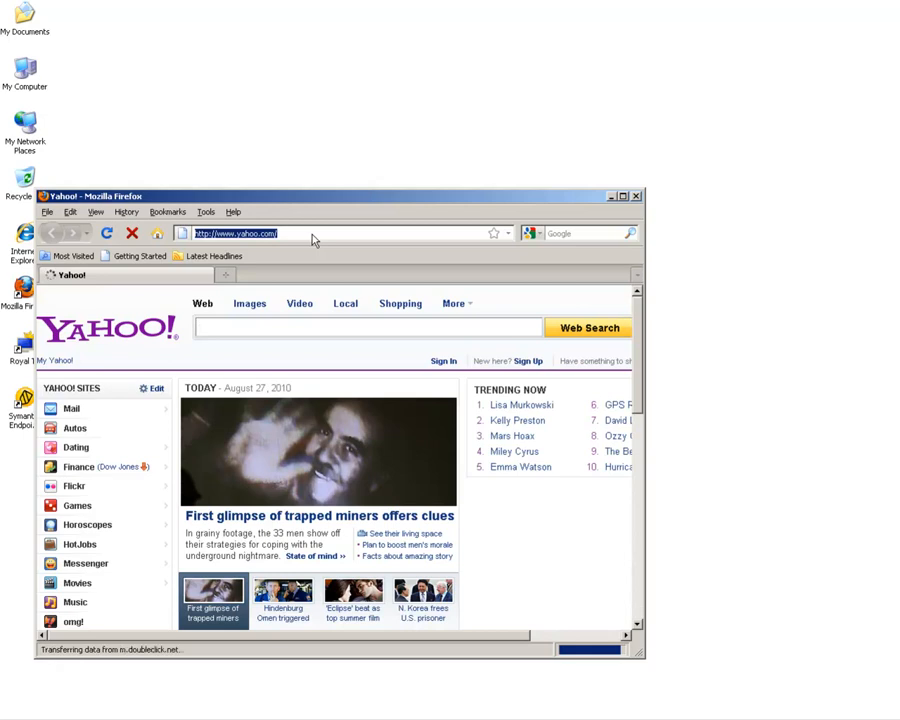
text(facebook)
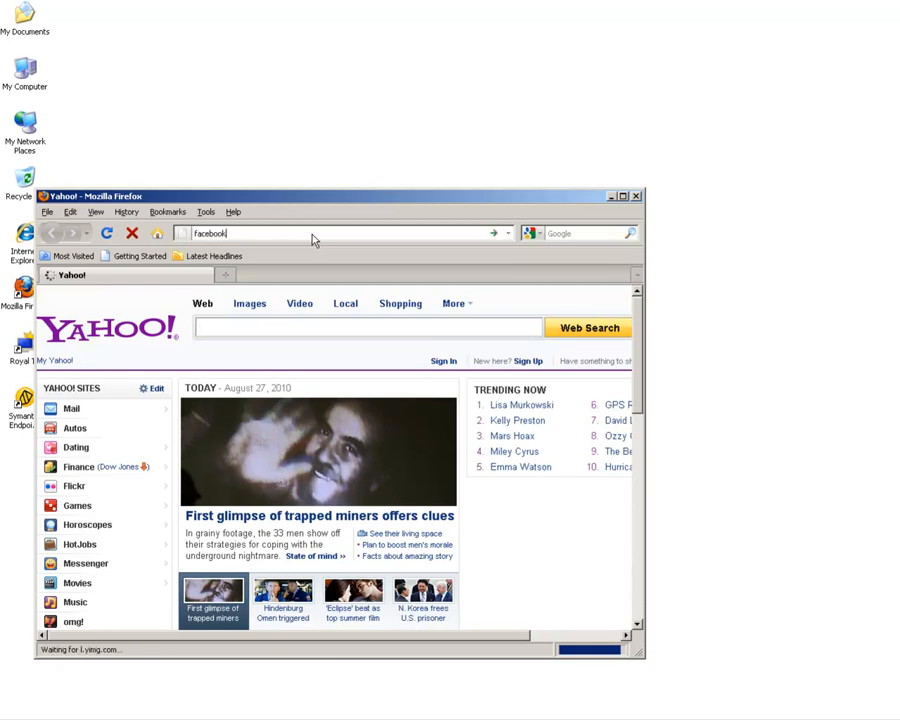
key(ctrl+Return)
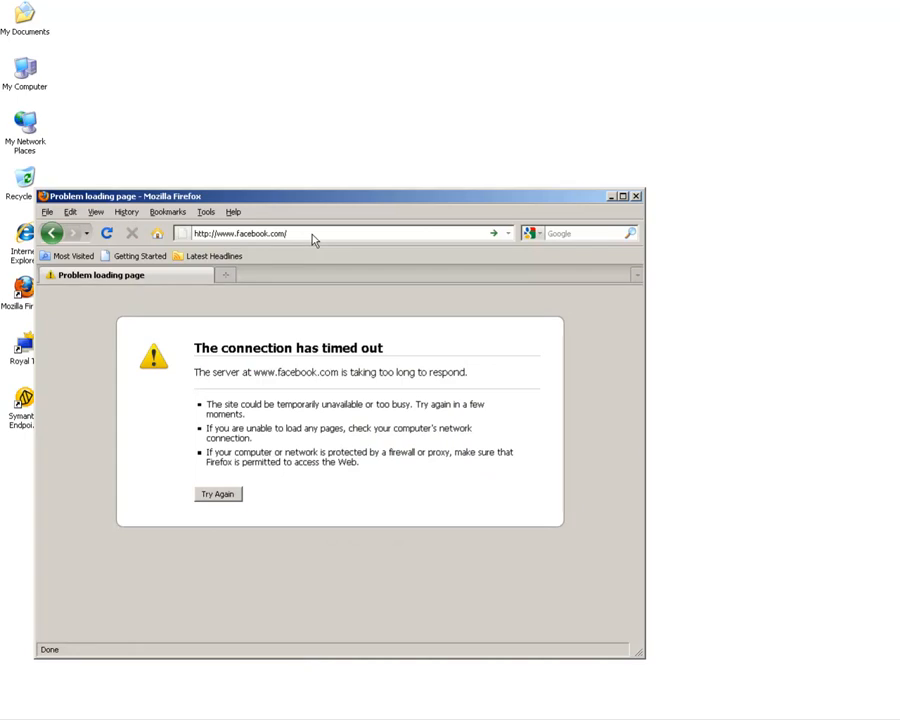
click(636, 197)
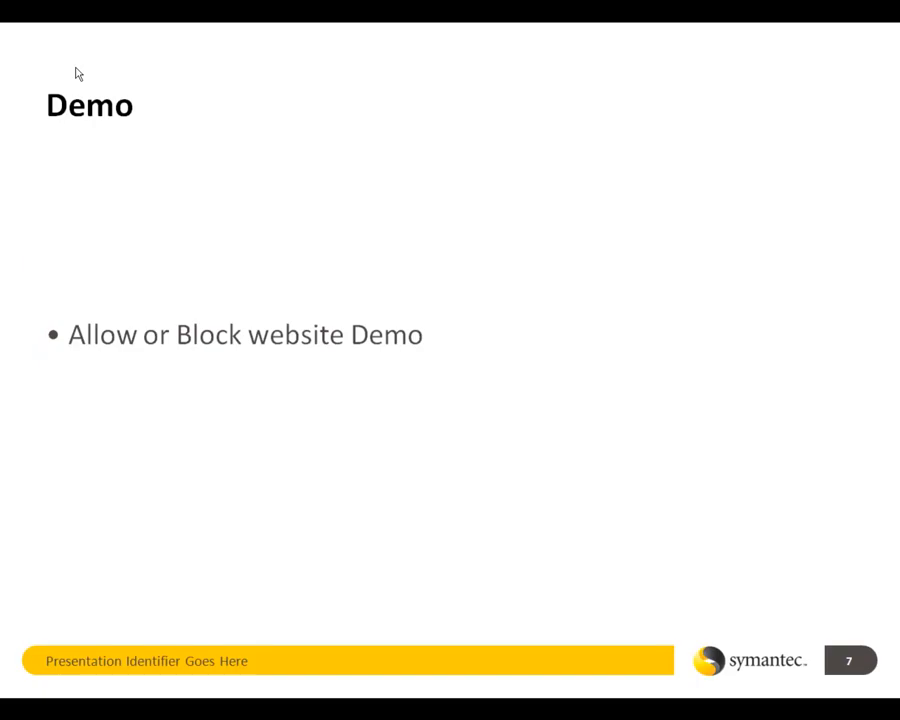
click(78, 74)
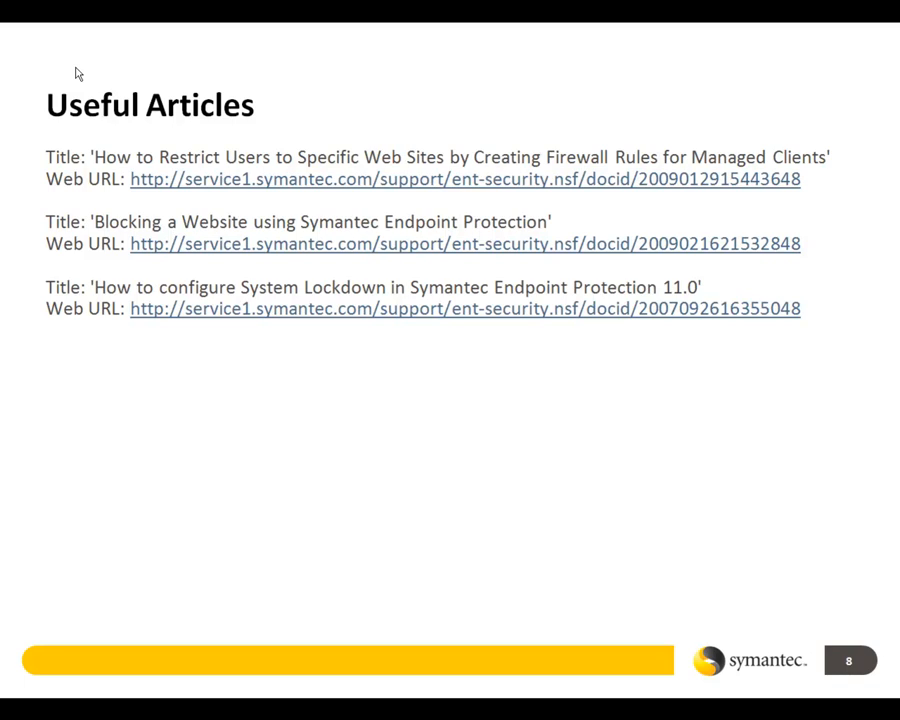
click(79, 74)
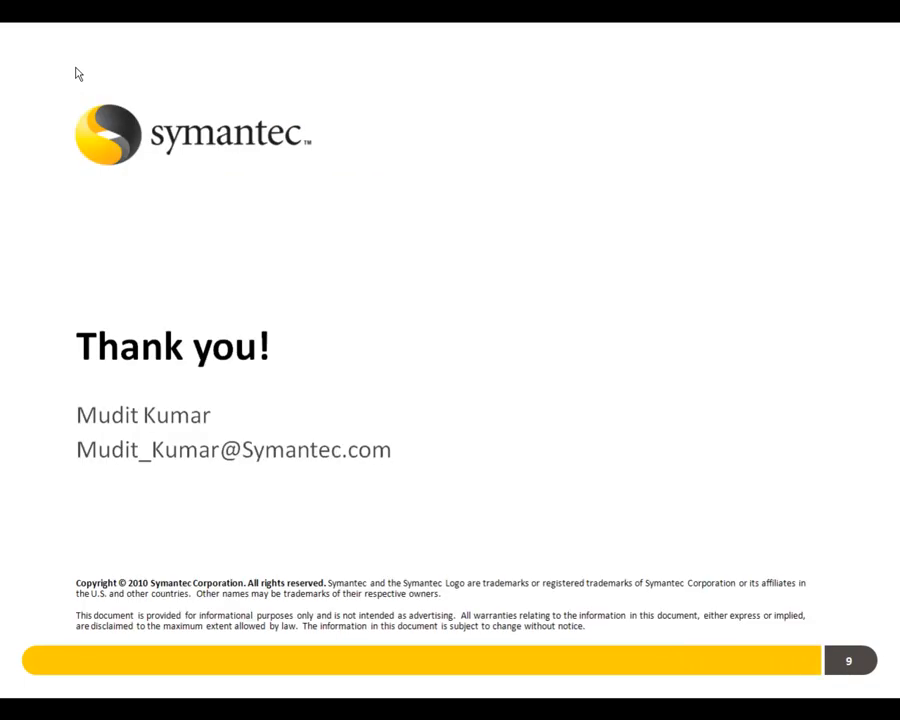